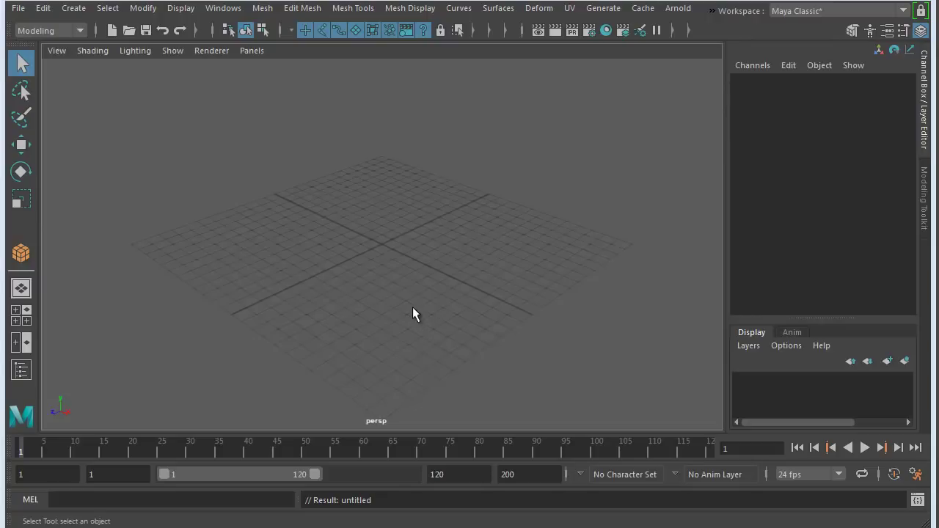
Orbit the perspective view around the empty grid to a flatter angle.
alt+right_drag(306, 311, 478, 306)
mouse_move(477, 306)
alt+mouse_down()
mouse_move(480, 287)
mouse_move(455, 295)
mouse_move(481, 306)
alt+mouse_up()
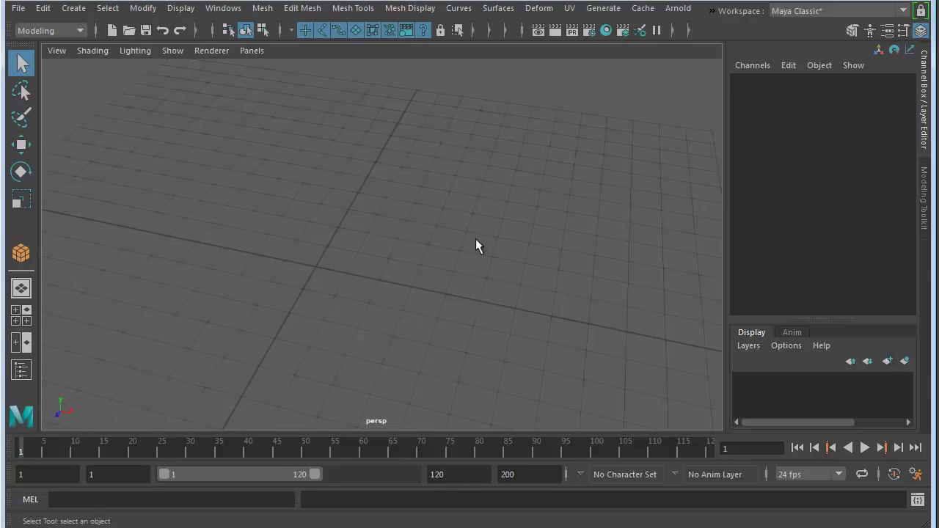
alt+drag(411, 281, 369, 261)
Create a polygon cube from the hotbox by drawing its base and height on the grid.
key(space)
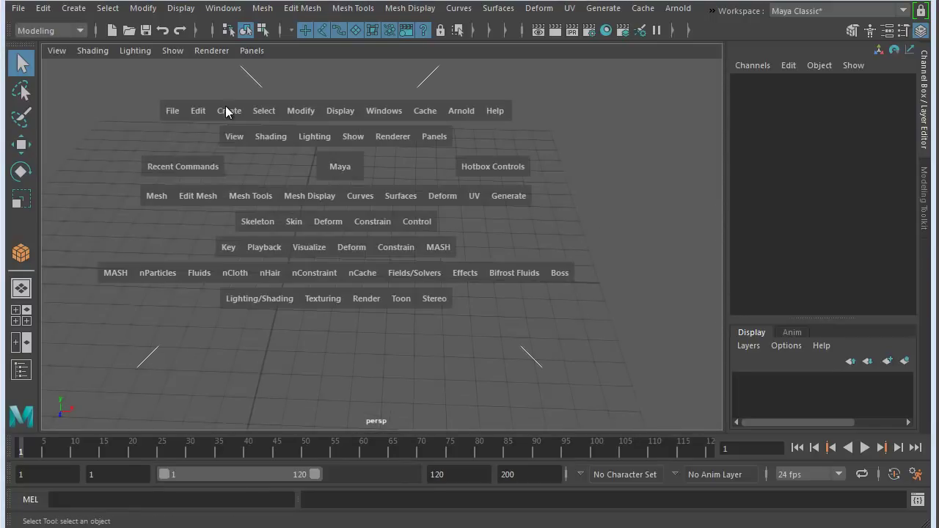
click(229, 111)
mouse_move(264, 167)
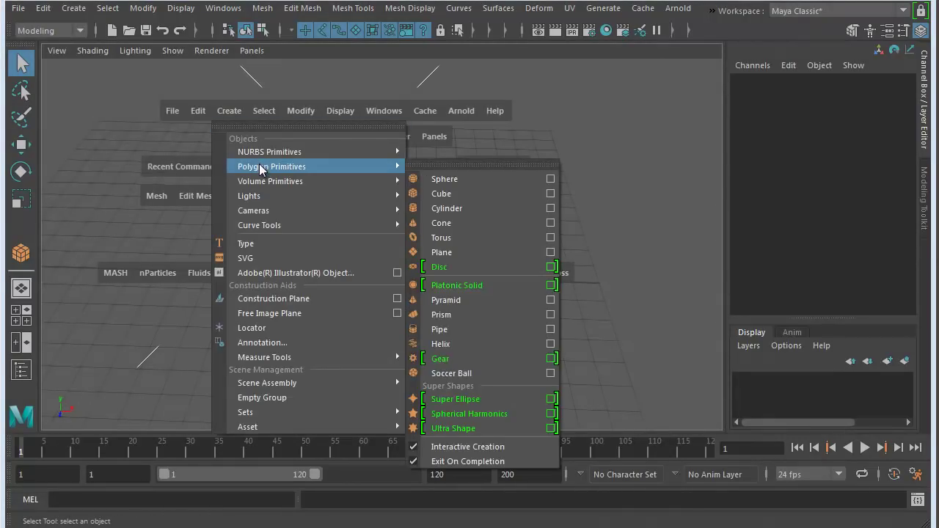
click(442, 193)
drag(372, 248, 407, 203)
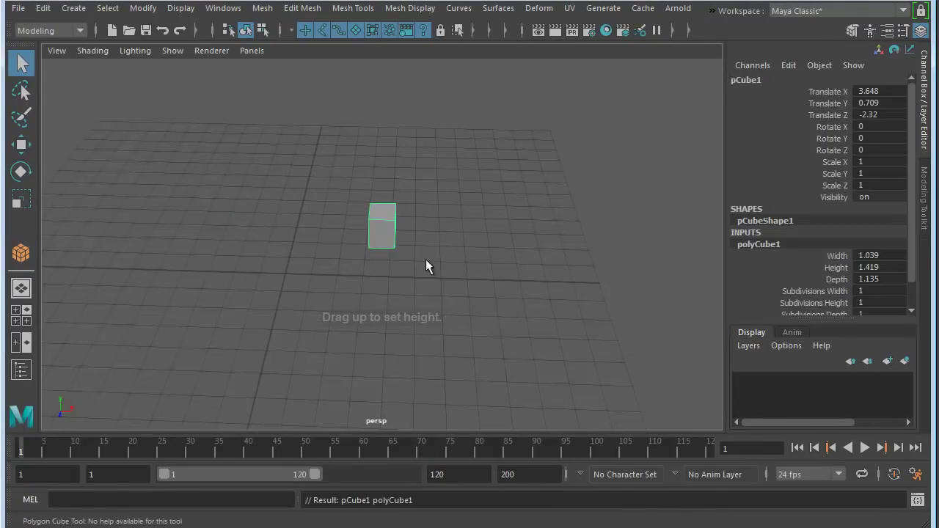
alt+drag(425, 264, 347, 284)
Frame the new cube and orbit the view around it.
key(f)
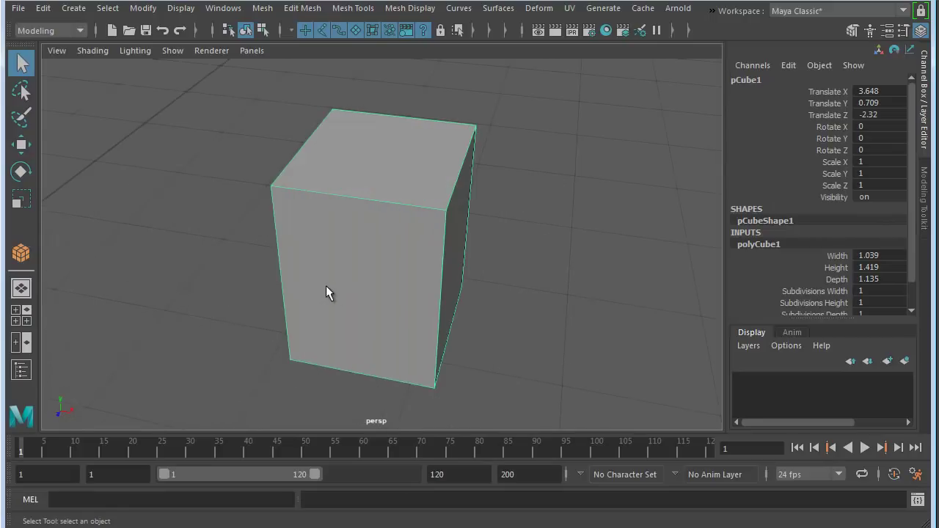
alt+right_drag(334, 286, 213, 227)
alt+drag(213, 227, 354, 242)
alt+right_drag(355, 243, 416, 278)
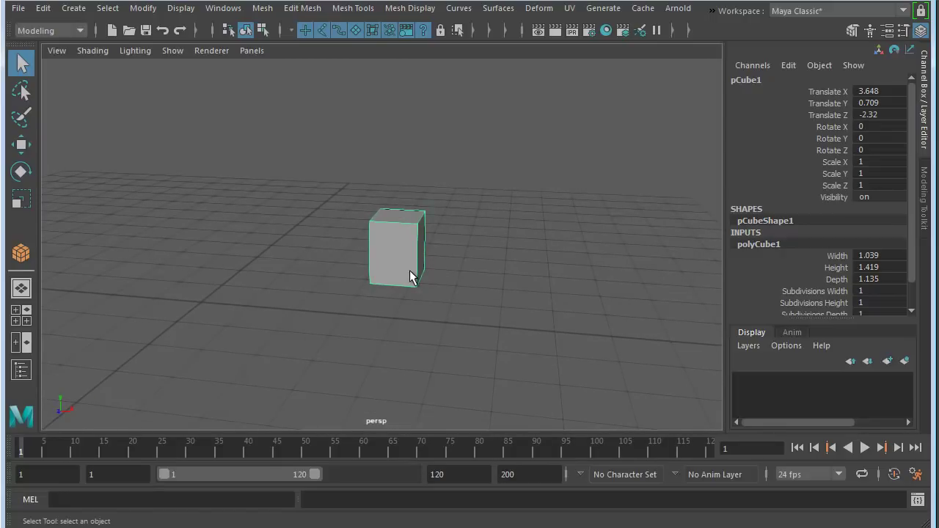
alt+drag(411, 273, 394, 288)
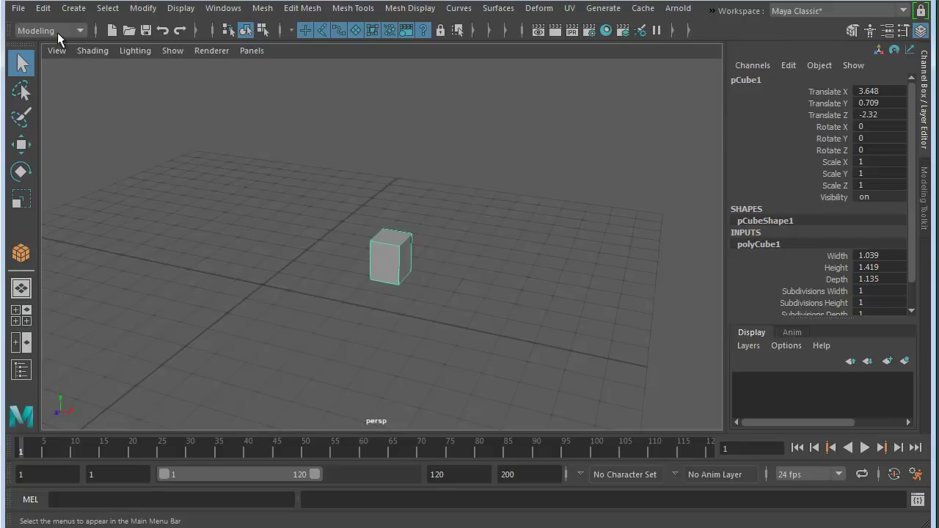
Switch to the Animation menu set, select pCube1 and show the MASH menu.
click(80, 31)
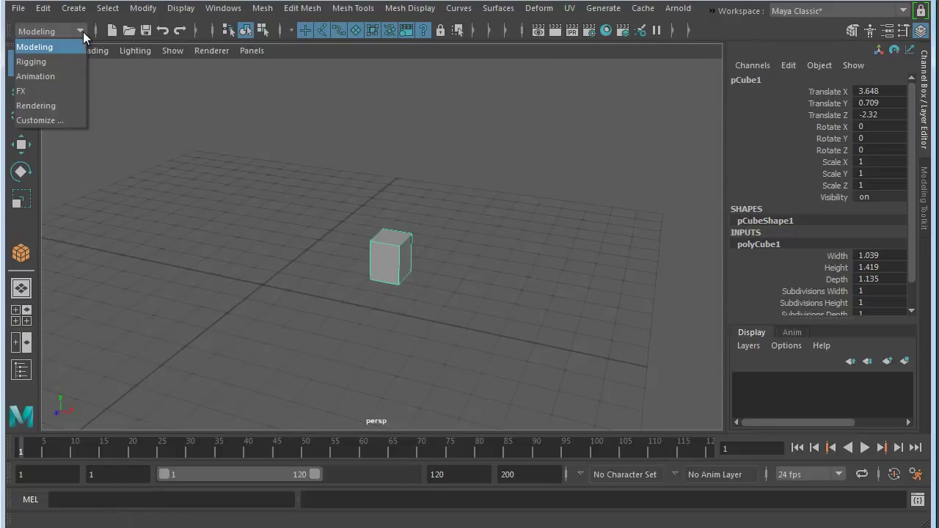
click(46, 75)
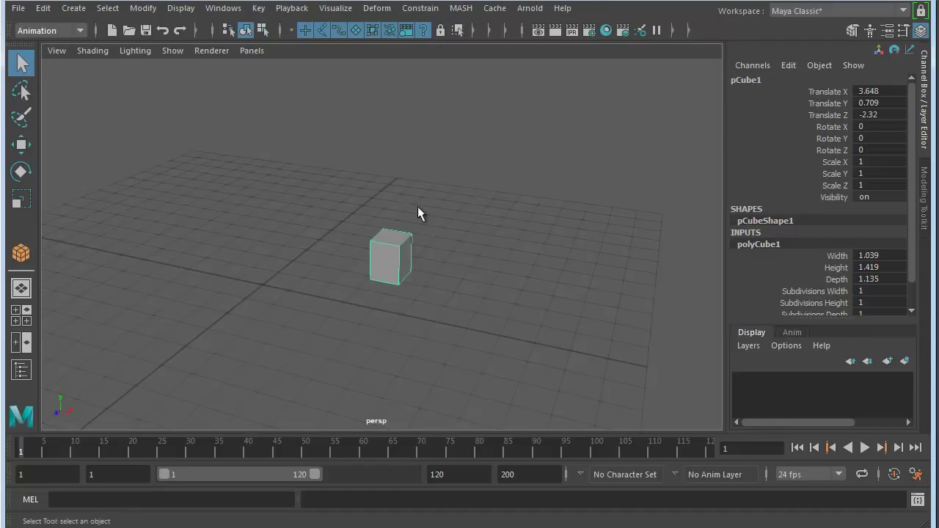
click(393, 248)
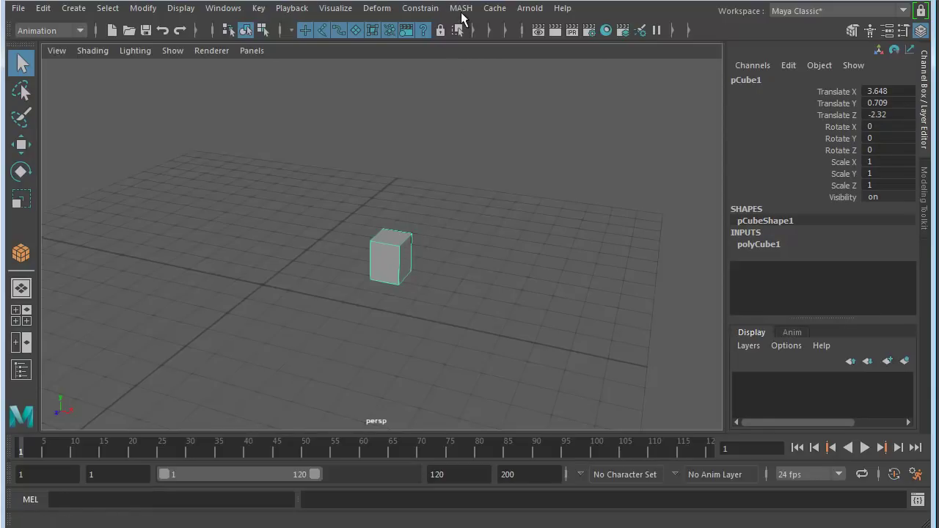
click(461, 8)
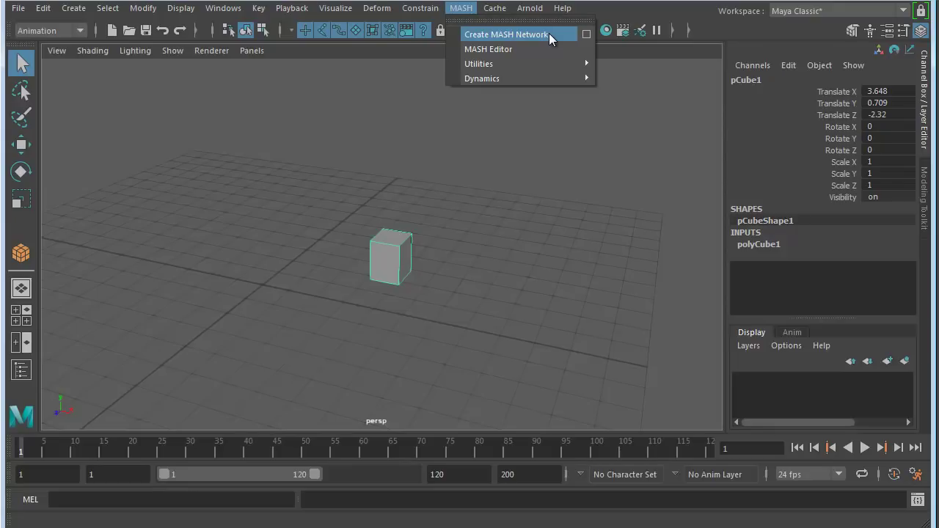
Build MASH1 from the cube through the Create MASH Network options, giving a row of ten.
click(586, 34)
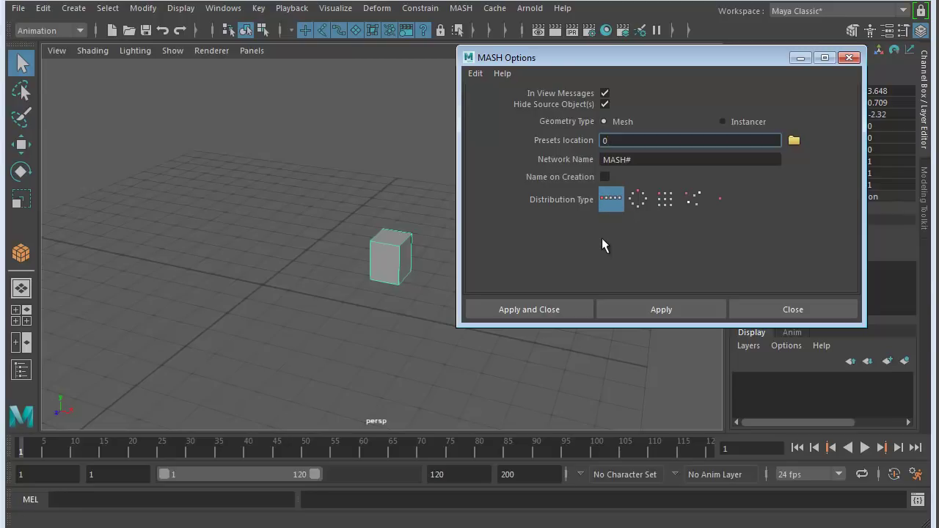
click(528, 306)
alt+drag(345, 307, 370, 282)
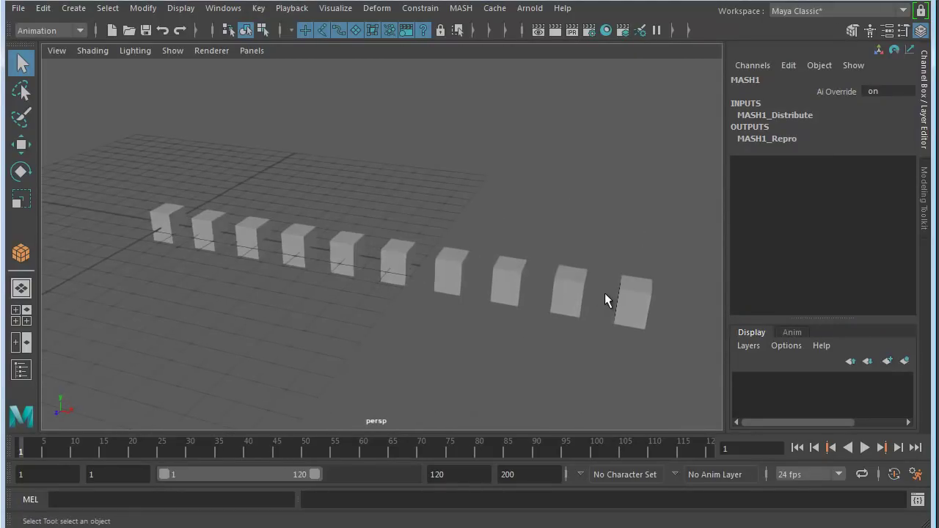
Select the MASH cubes and show MASH1_Distribute in a floating Attribute Editor.
alt+drag(549, 294, 491, 253)
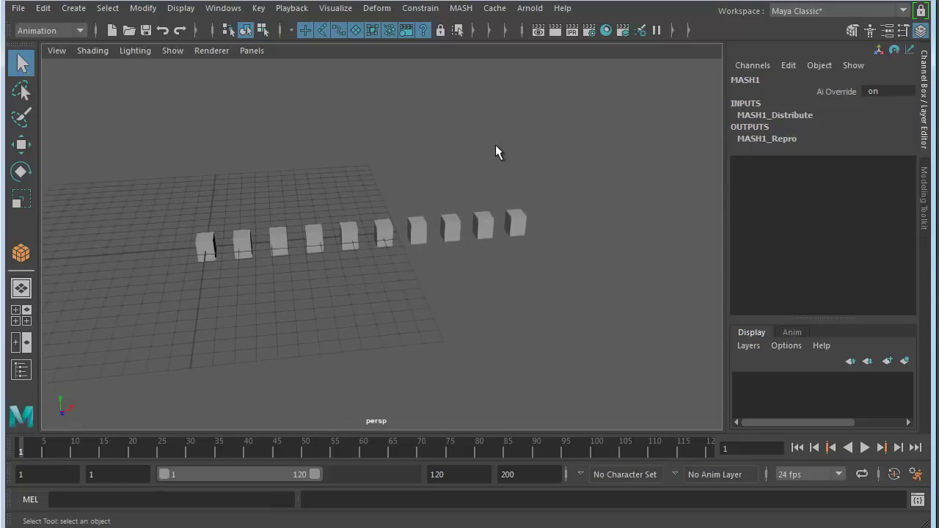
click(209, 257)
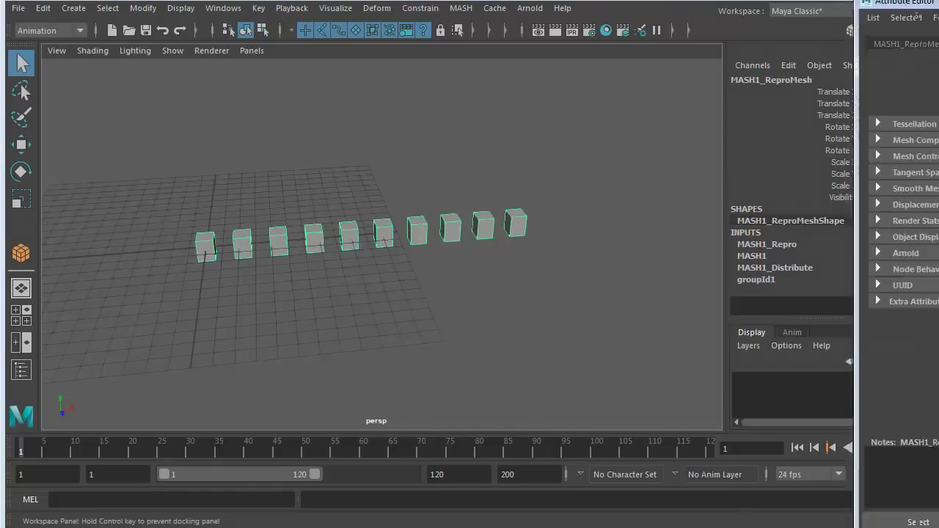
click(887, 30)
drag(771, 27, 724, 19)
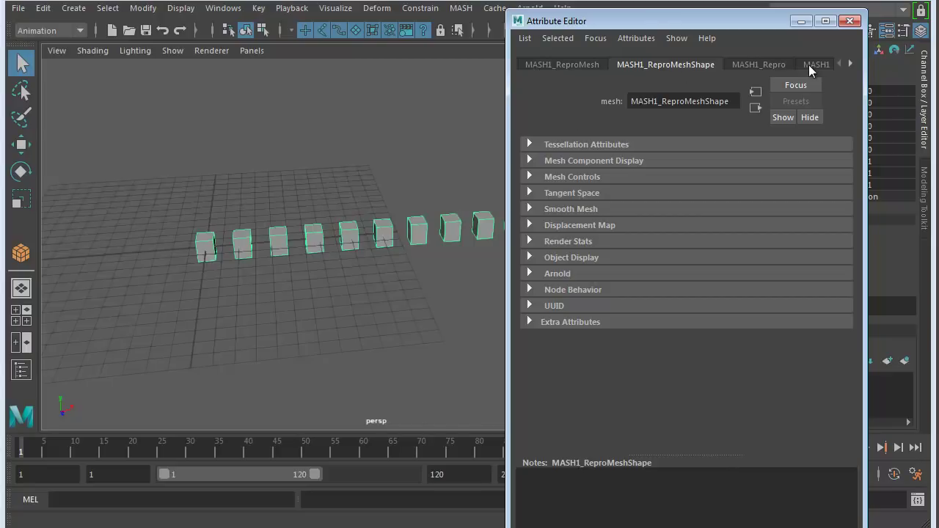
click(850, 65)
click(851, 65)
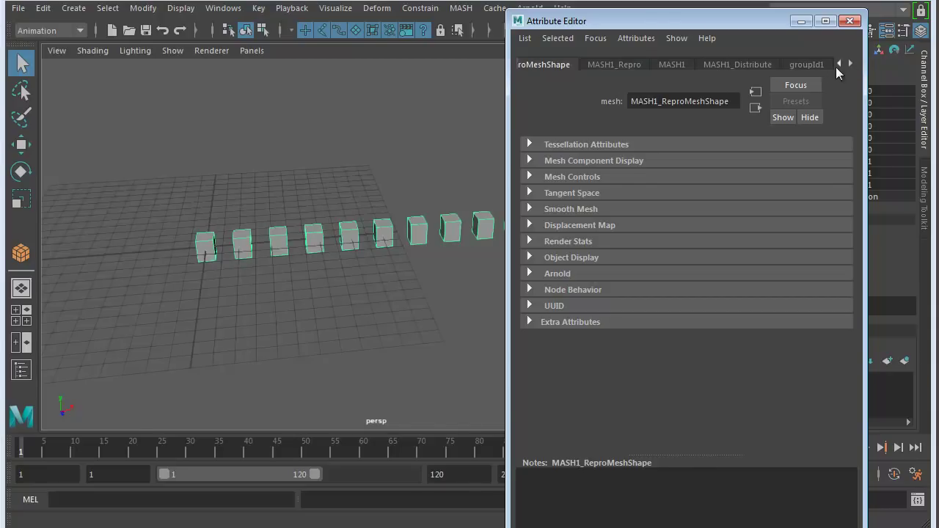
click(748, 63)
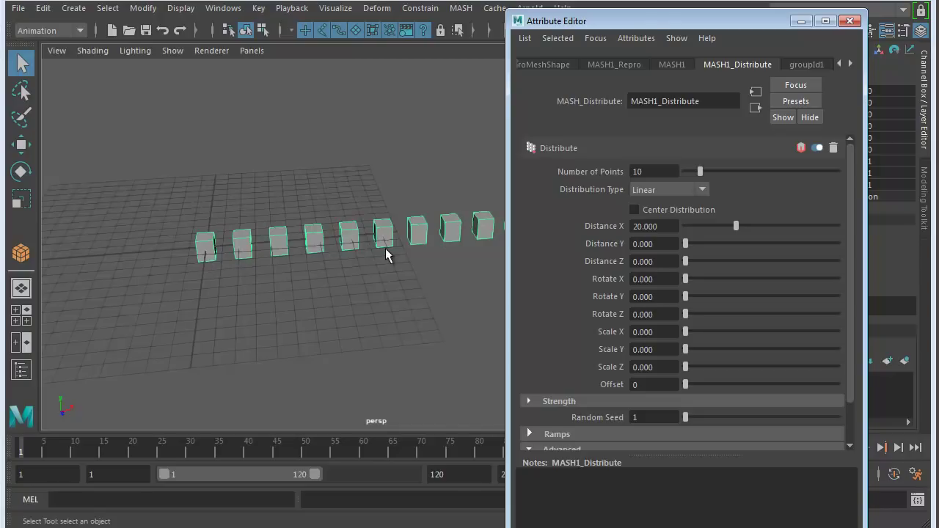
Set Number of Points to 20 and Distance X to about 36.7.
drag(667, 26, 721, 26)
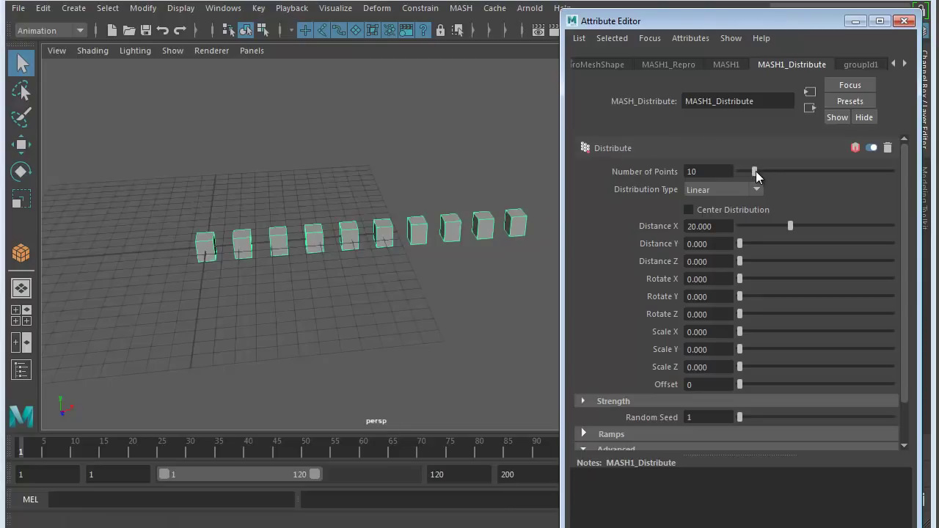
drag(756, 171, 766, 171)
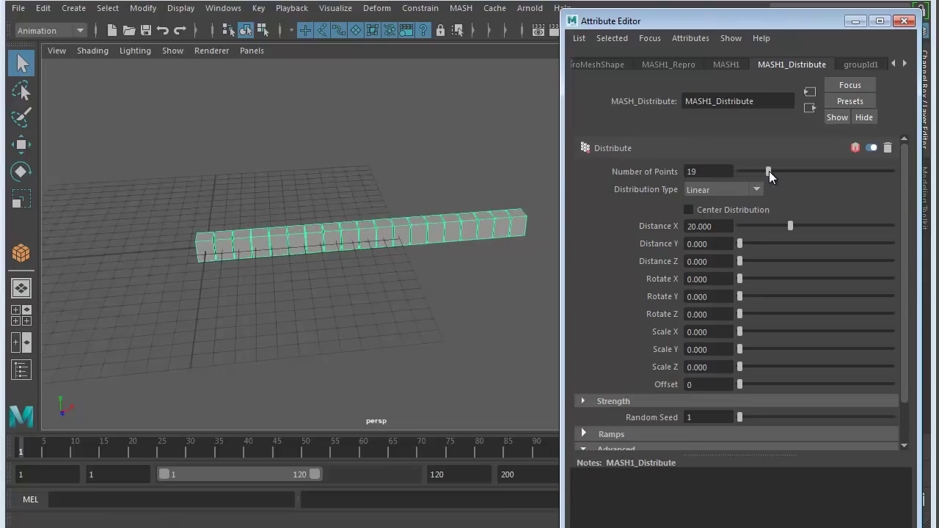
mouse_move(770, 170)
mouse_down()
mouse_move(790, 171)
mouse_move(760, 171)
mouse_move(770, 171)
mouse_up()
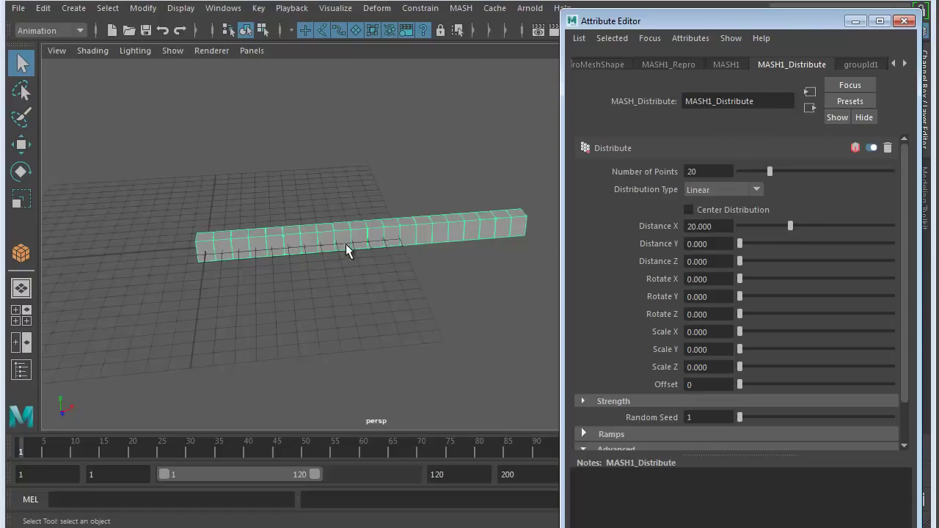
drag(792, 225, 834, 227)
alt+right_drag(488, 273, 282, 247)
Enter Distance X 40 and Number of Points 35 in MASH1_Distribute.
double_click(708, 226)
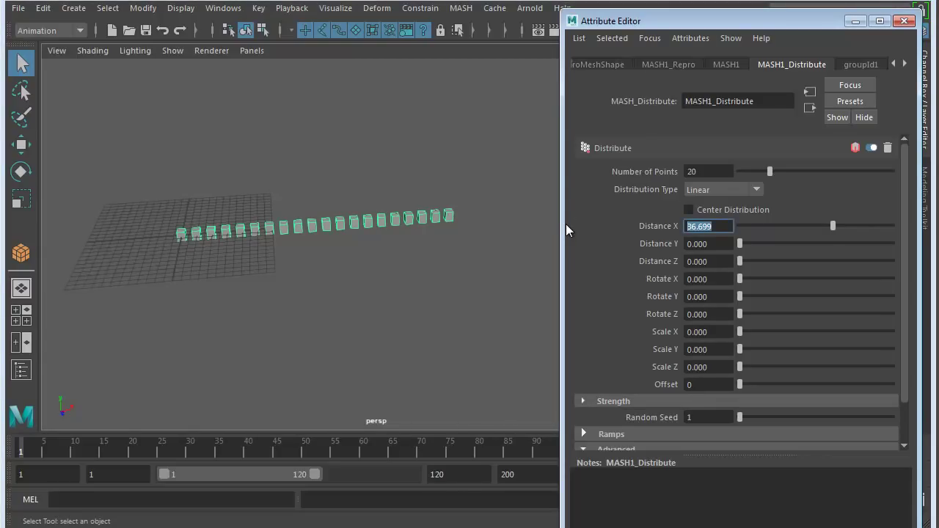
text(40)
key(Return)
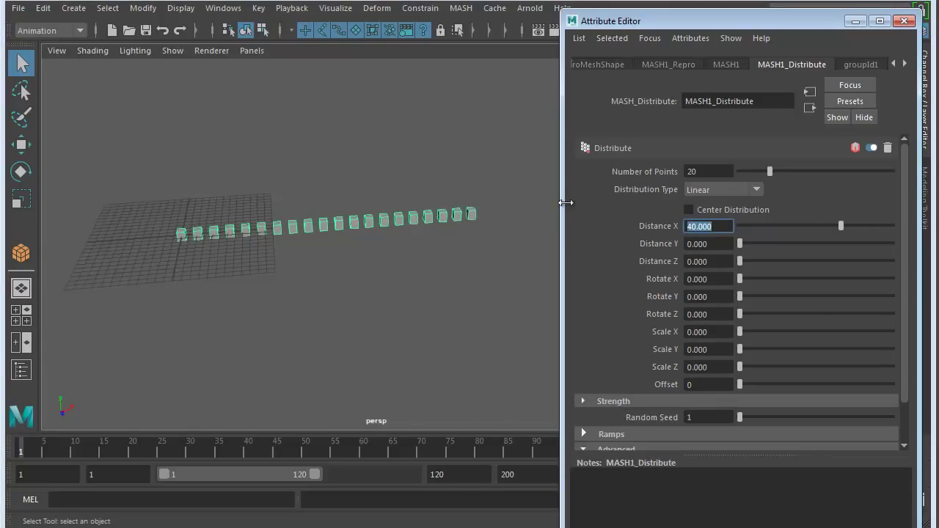
key(shift+Tab)
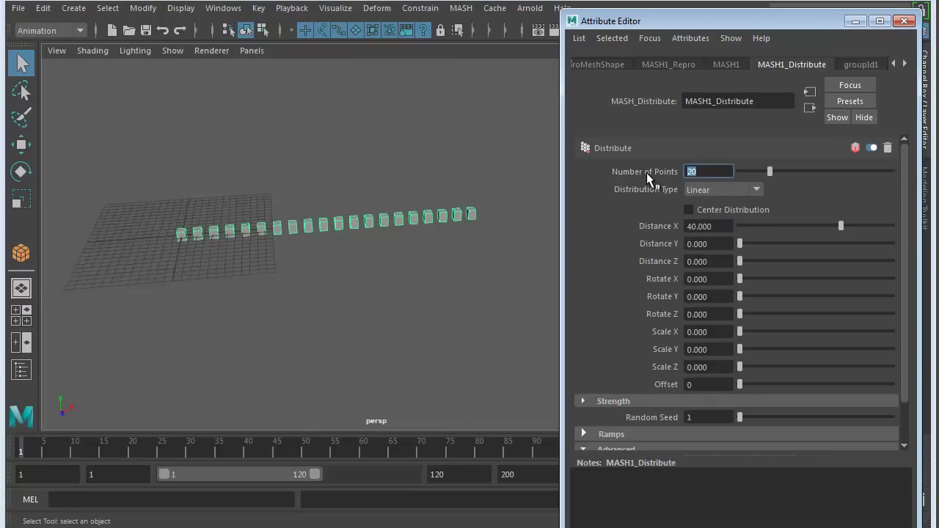
text(35)
key(Return)
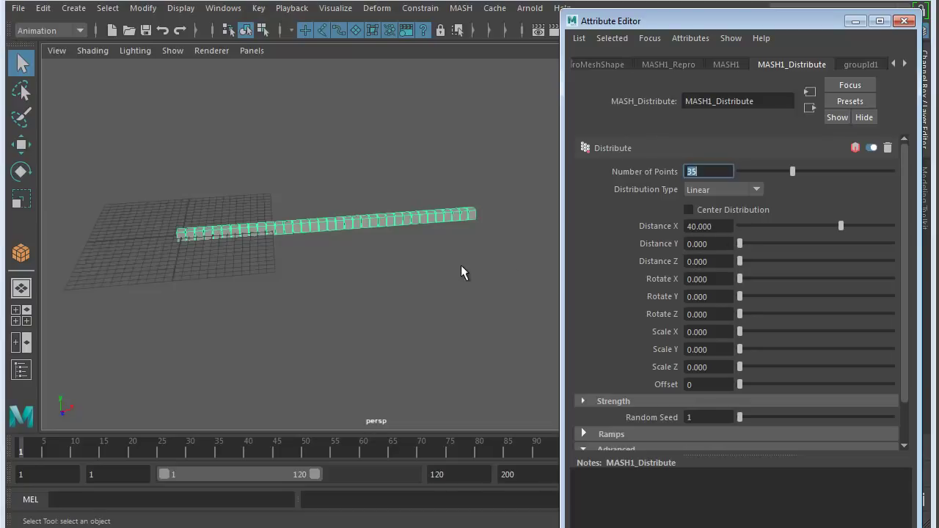
Try Distance Y to tilt the row, flatten it again, and test Rotate X.
alt+drag(321, 265, 357, 287)
alt+middle_drag(357, 287, 370, 286)
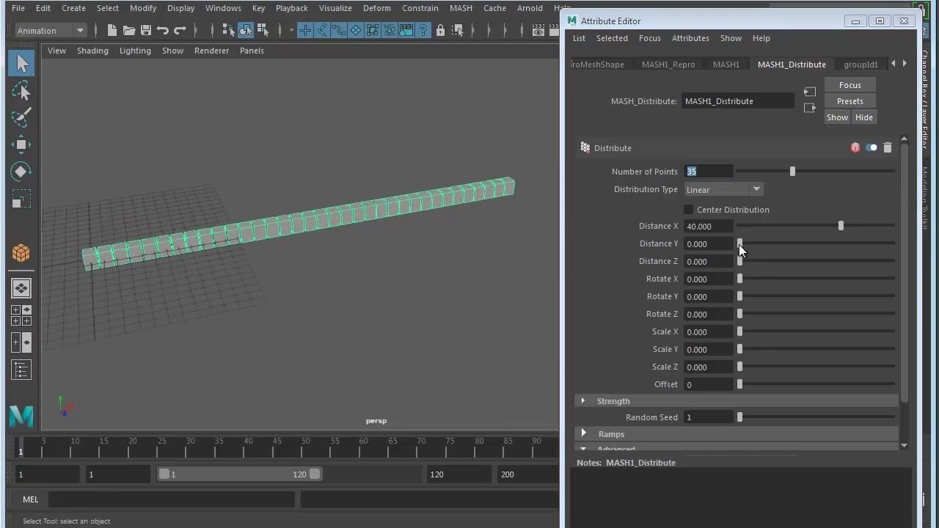
drag(740, 244, 782, 246)
alt+drag(323, 257, 347, 281)
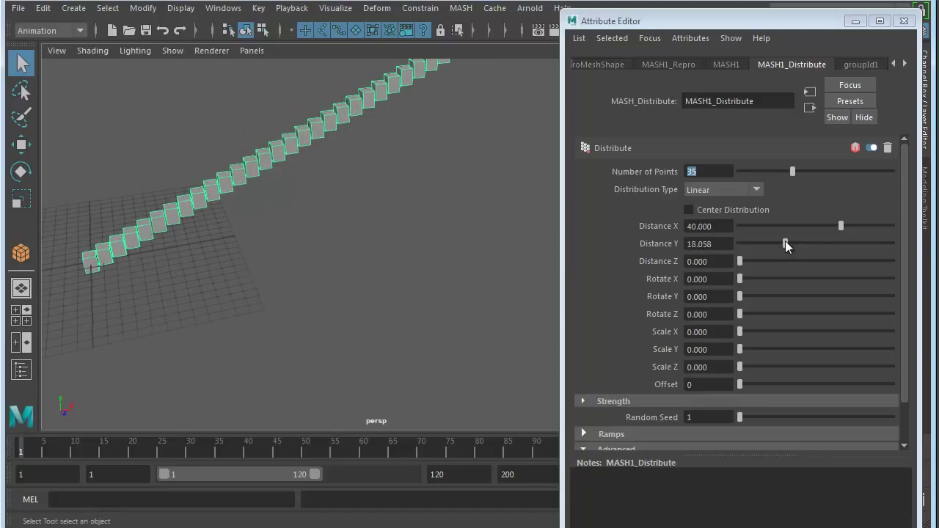
drag(785, 243, 719, 248)
drag(740, 278, 672, 295)
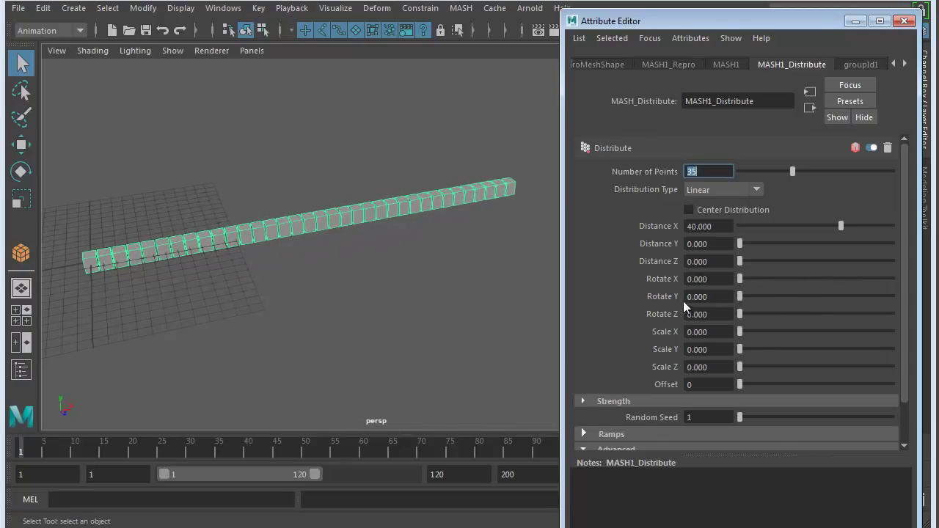
scroll(695, 299, down, 3)
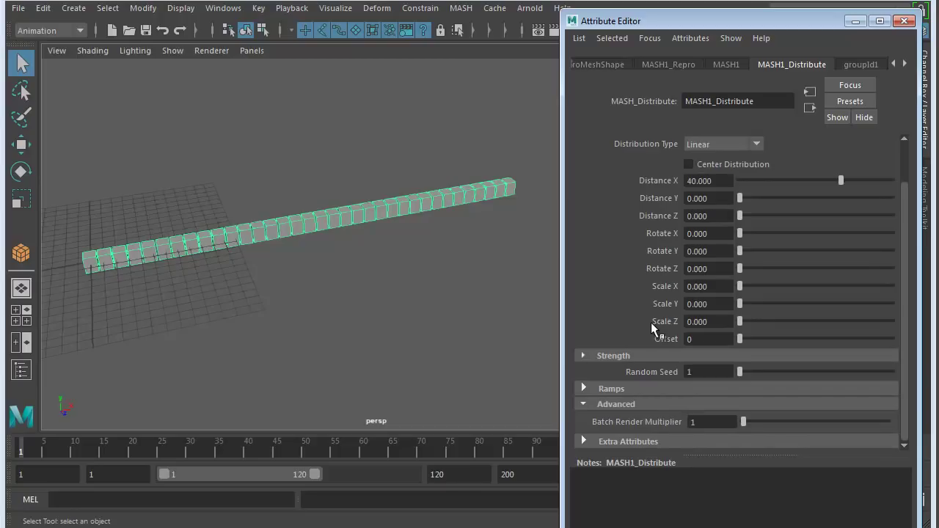
right_click(664, 199)
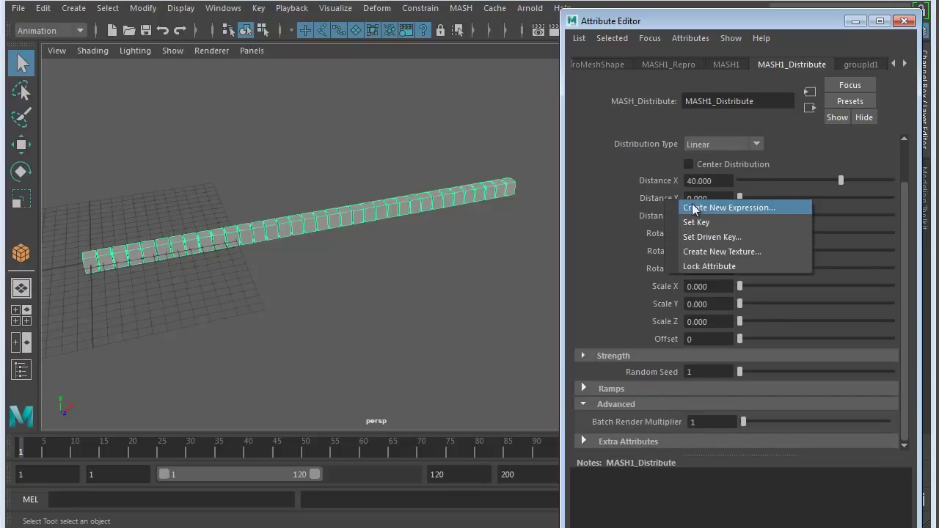
click(591, 217)
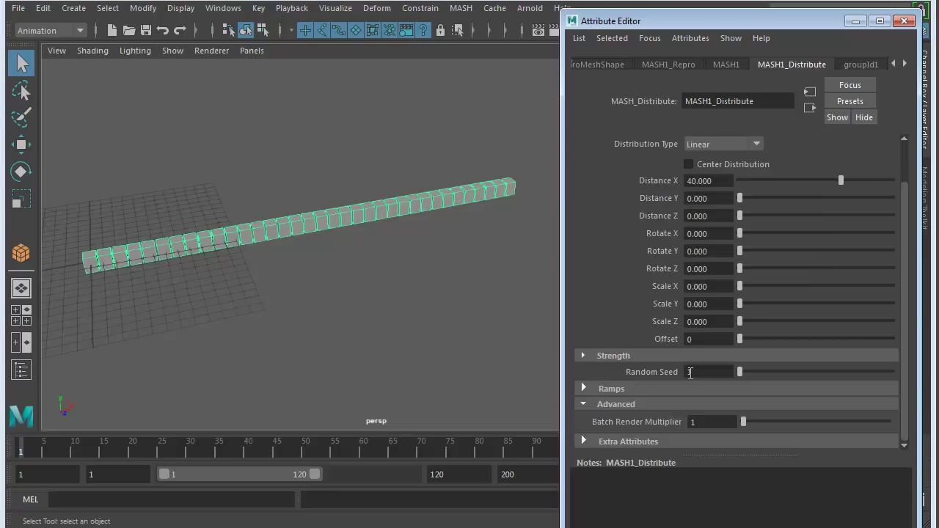
mouse_move(741, 370)
mouse_down()
mouse_move(785, 370)
mouse_move(726, 371)
mouse_up()
scroll(670, 297, up, 2)
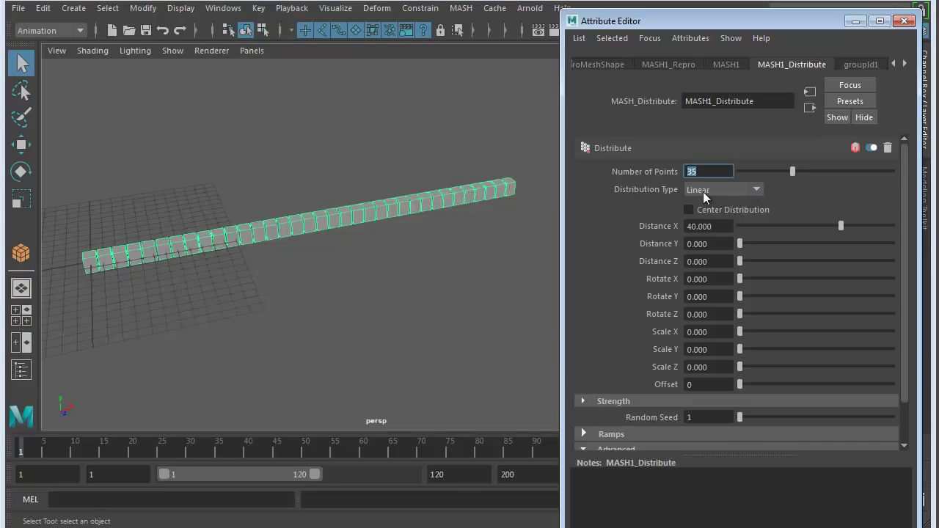
Try Radial distribution and stretch the ring into a spiral with Z Offset.
click(756, 190)
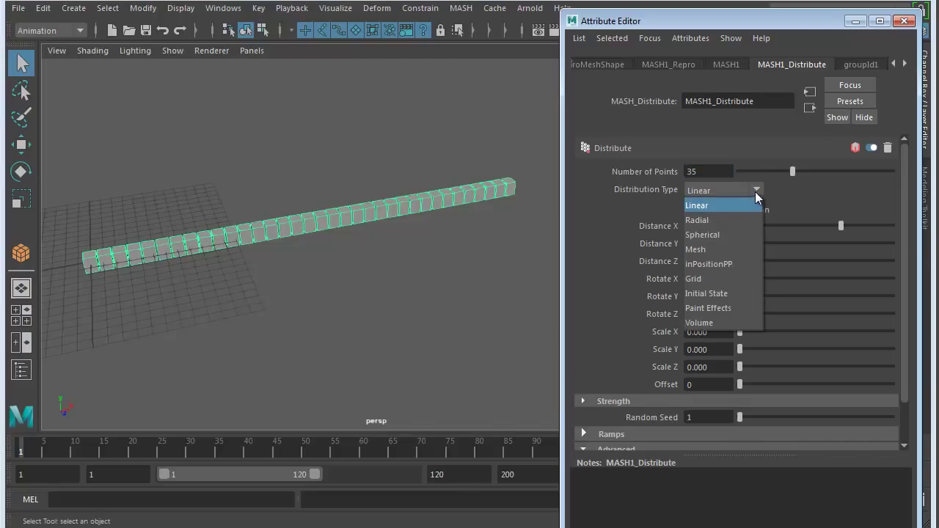
click(704, 218)
alt+middle_drag(352, 256, 502, 226)
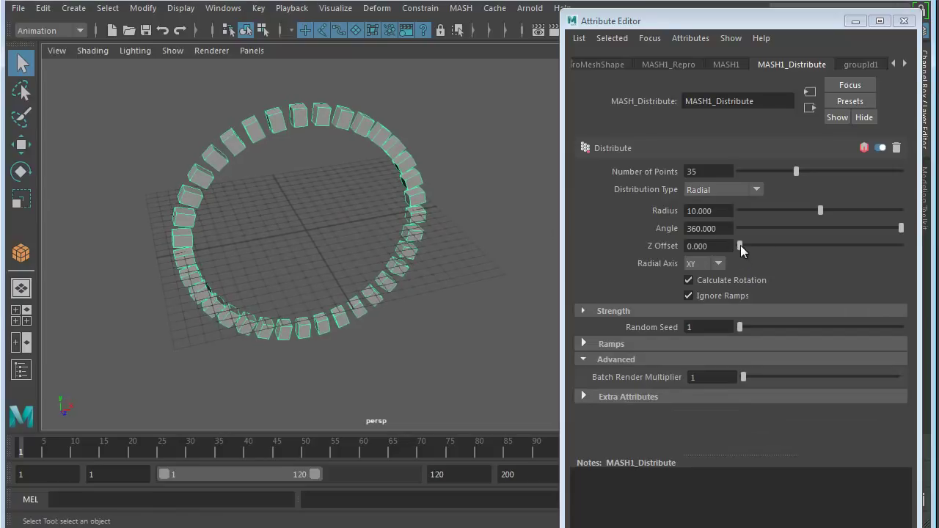
drag(740, 243, 683, 250)
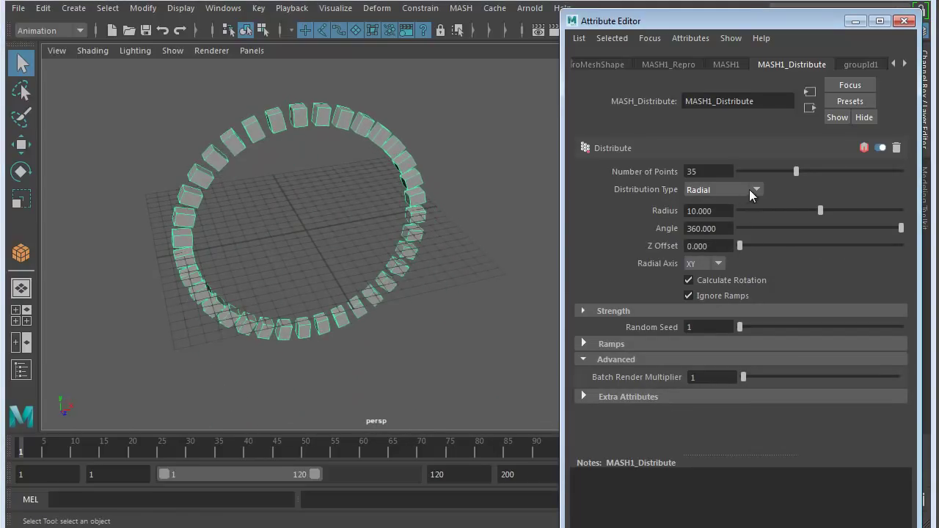
Try Spherical distribution and orbit around the scattered cubes.
click(754, 189)
click(702, 235)
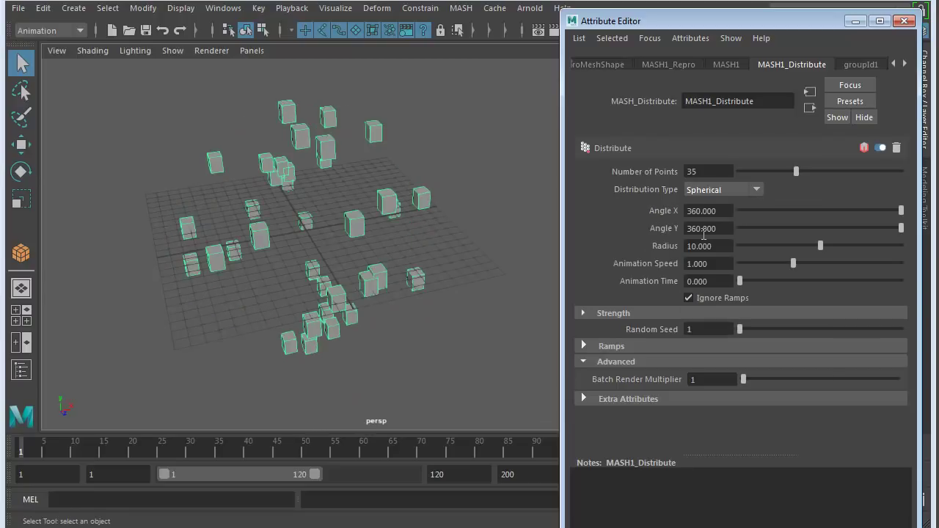
alt+drag(352, 279, 382, 268)
alt+drag(465, 263, 477, 245)
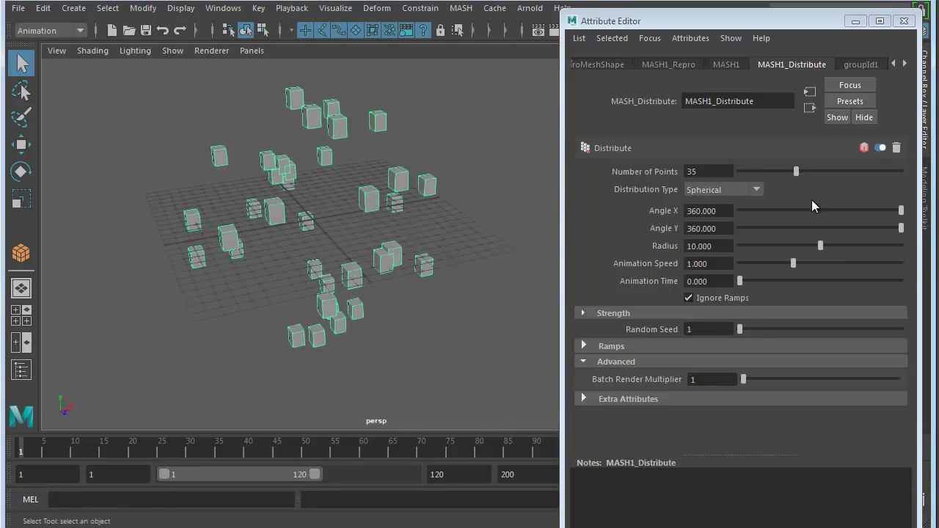
Set Distribution Type to Mesh.
click(756, 189)
click(701, 250)
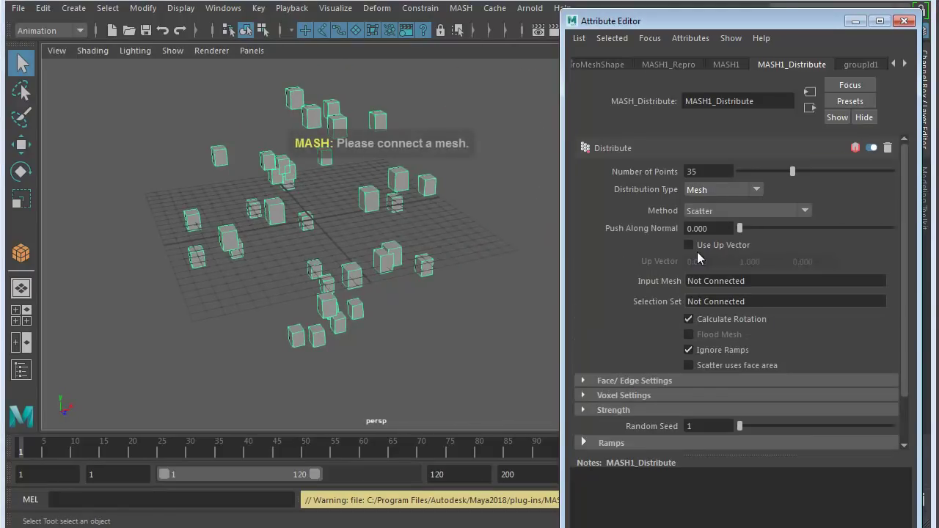
click(756, 189)
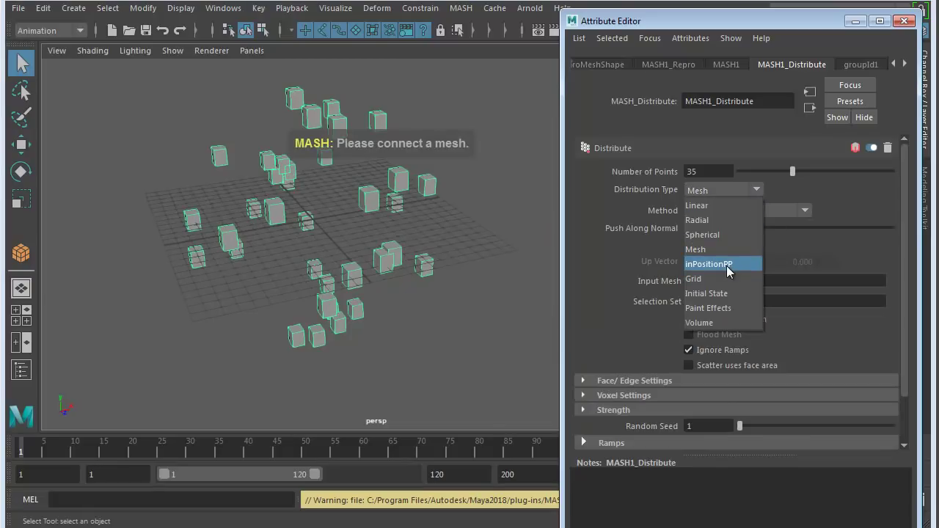
click(796, 191)
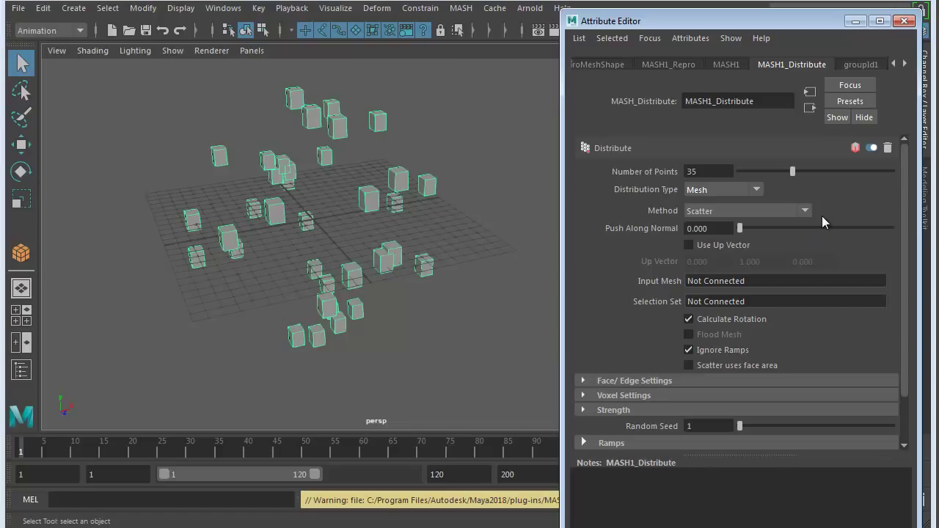
Switch to Grid distribution, set Distances X/Y/Z to about 17, and settle on 3 × 3.
click(756, 189)
click(722, 279)
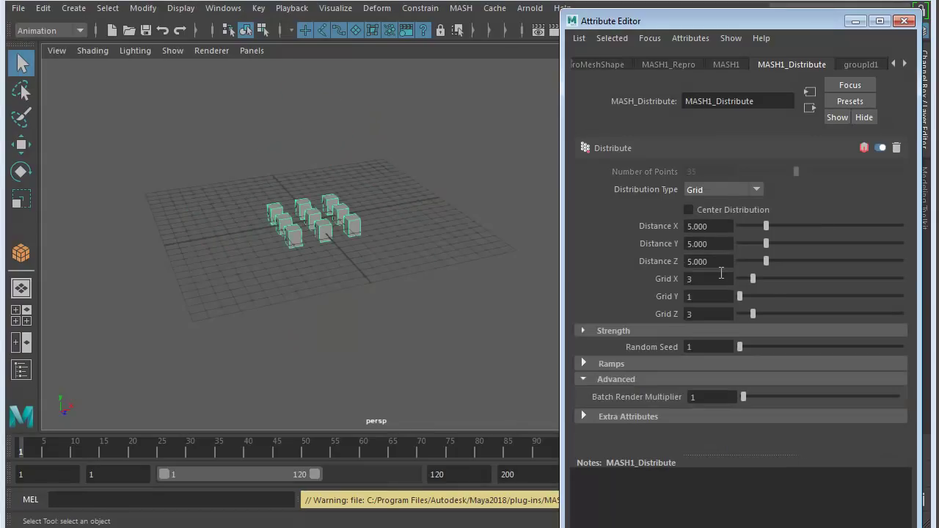
drag(767, 226, 831, 225)
drag(767, 243, 831, 243)
drag(766, 259, 831, 260)
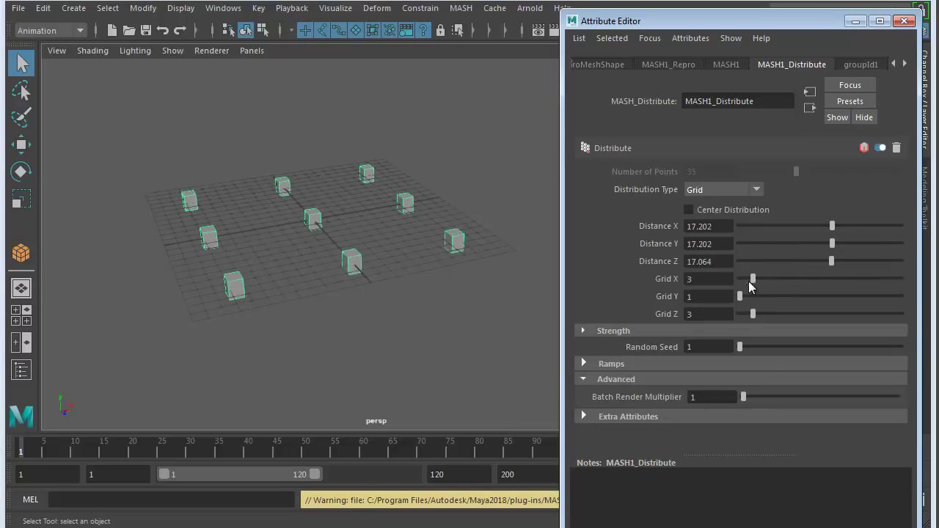
drag(752, 279, 806, 278)
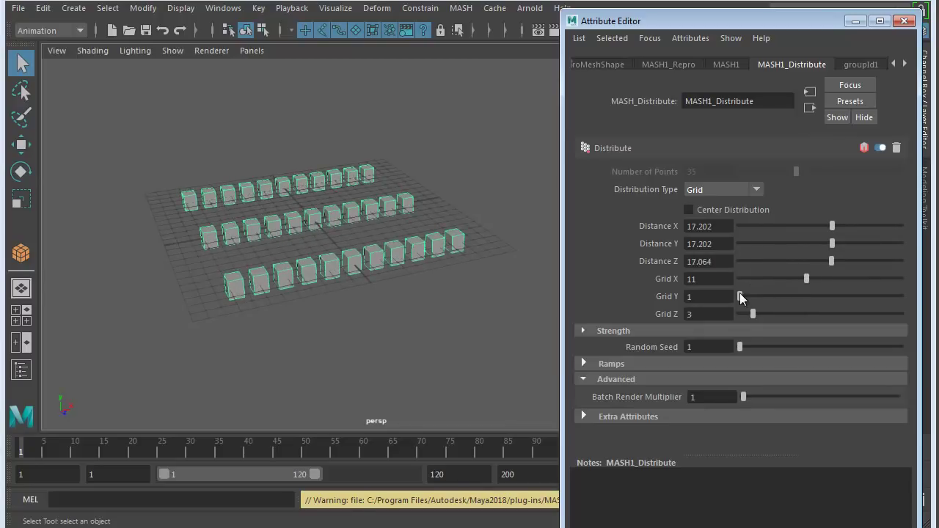
drag(739, 296, 719, 295)
drag(807, 279, 753, 279)
Set Distribution Type back to Linear and show MASH1's Add Node options.
click(756, 191)
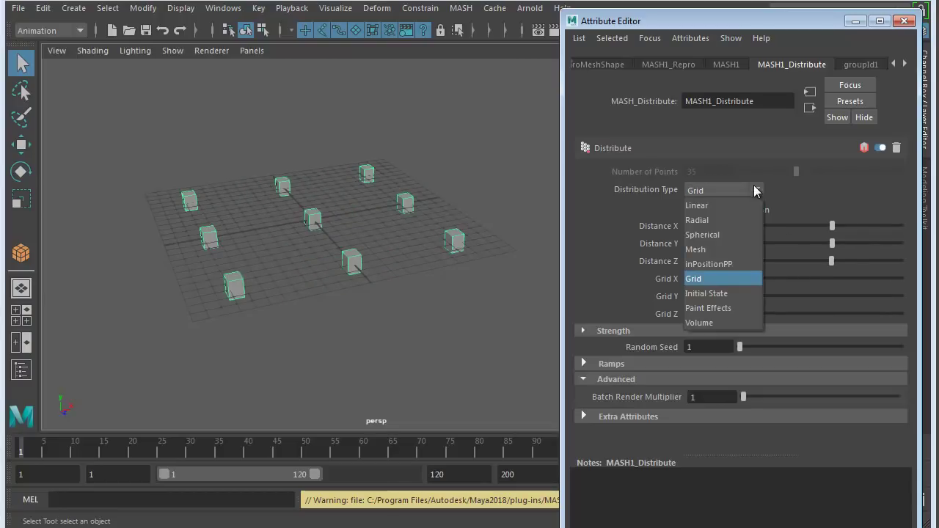
click(699, 207)
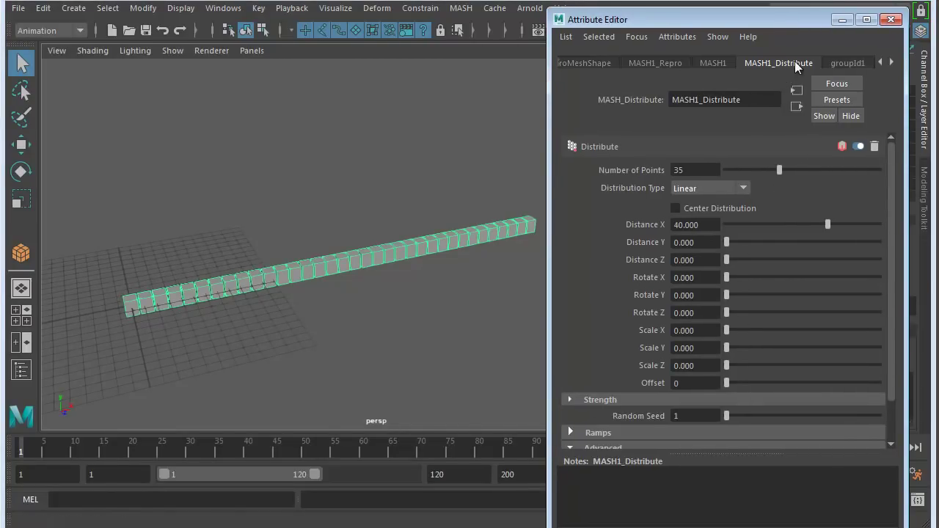
click(712, 63)
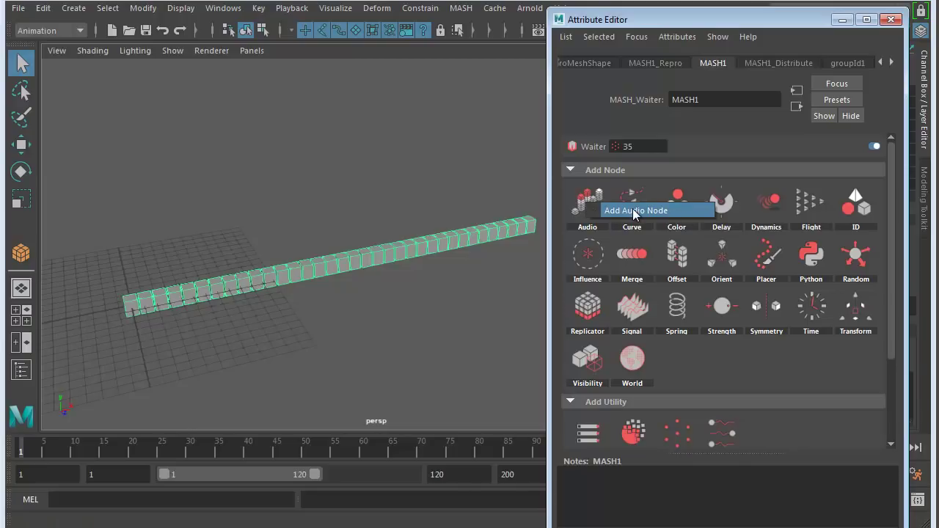
click(639, 210)
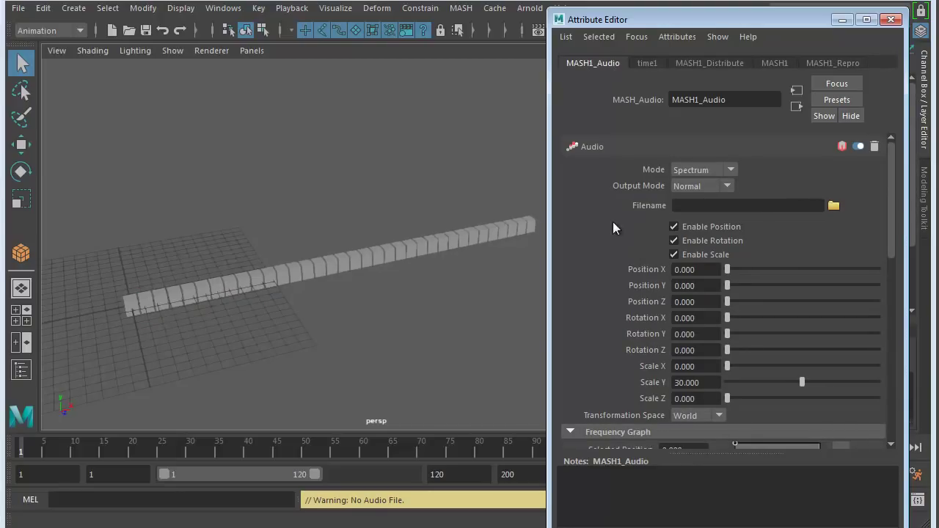
scroll(617, 232, down, 3)
scroll(618, 232, up, 3)
Load Music_sample_02.wav as the MASH1_Audio file so the cubes rise into spectrum bars.
drag(932, 286, 740, 206)
click(834, 205)
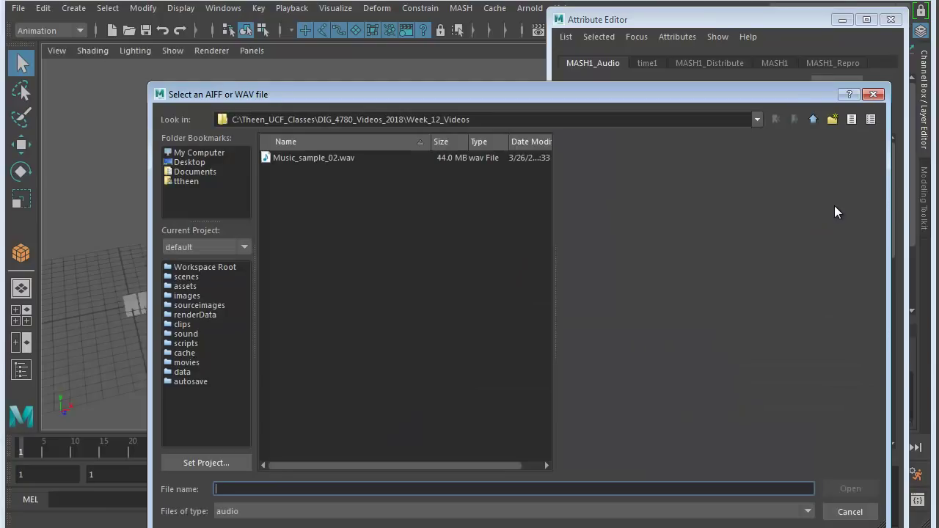
click(284, 158)
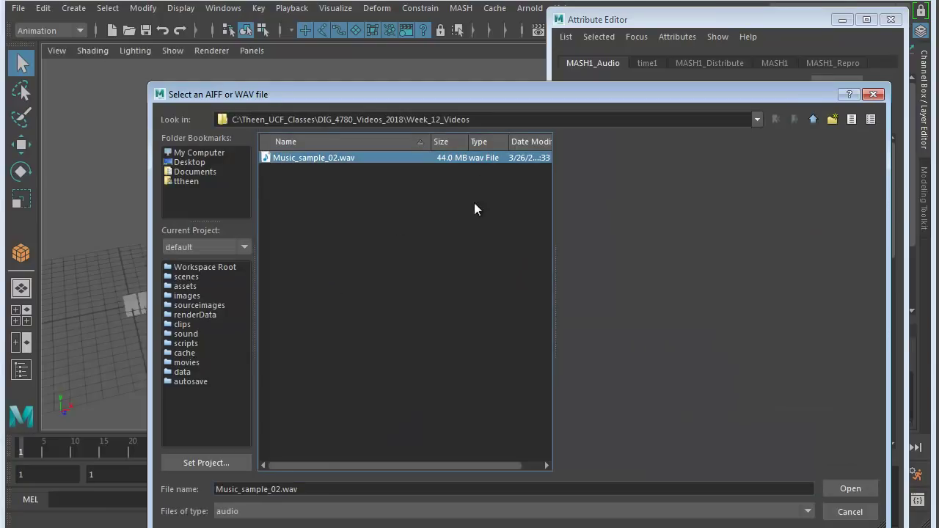
click(853, 488)
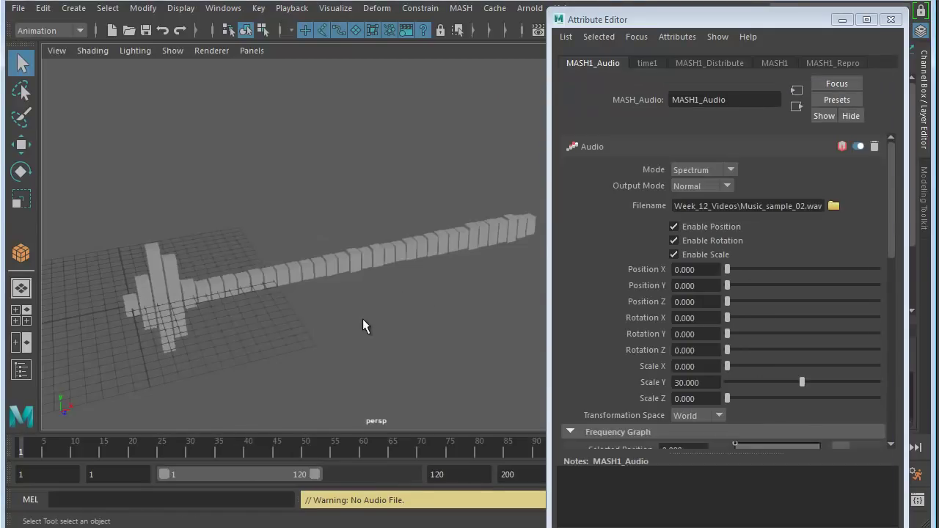
alt+drag(362, 325, 411, 297)
alt+drag(357, 308, 303, 301)
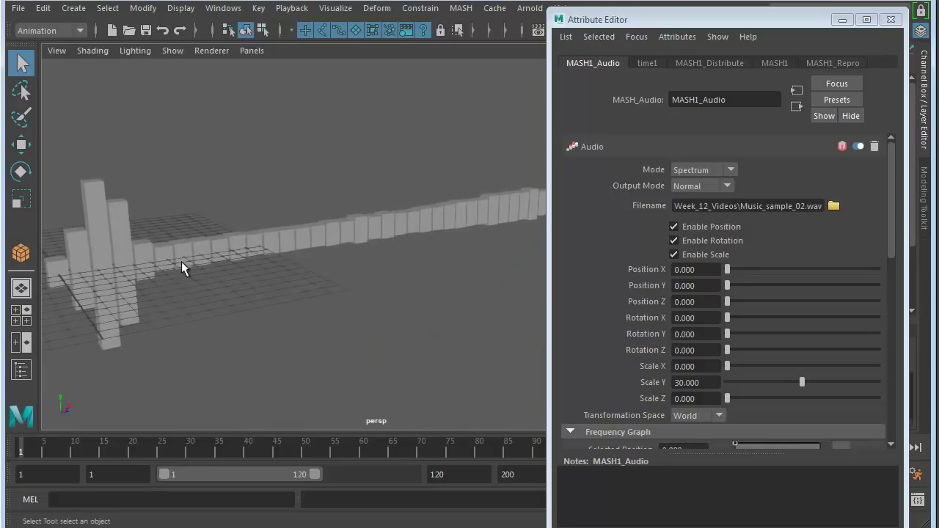
alt+drag(237, 246, 371, 297)
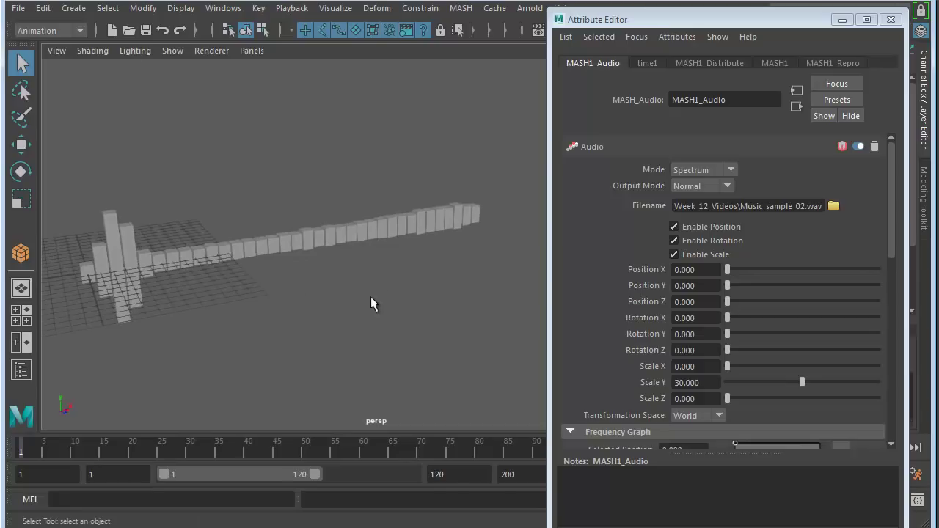
Set the animation end to 2000, widen the range slider, and place Music_sample_02.wav on the timeline.
click(842, 20)
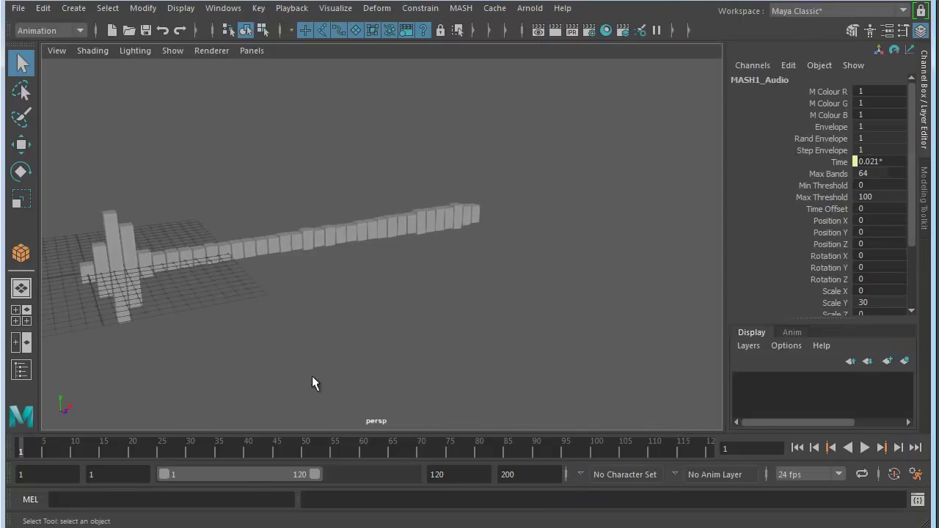
alt+middle_drag(310, 370, 384, 365)
alt+right_drag(383, 364, 544, 348)
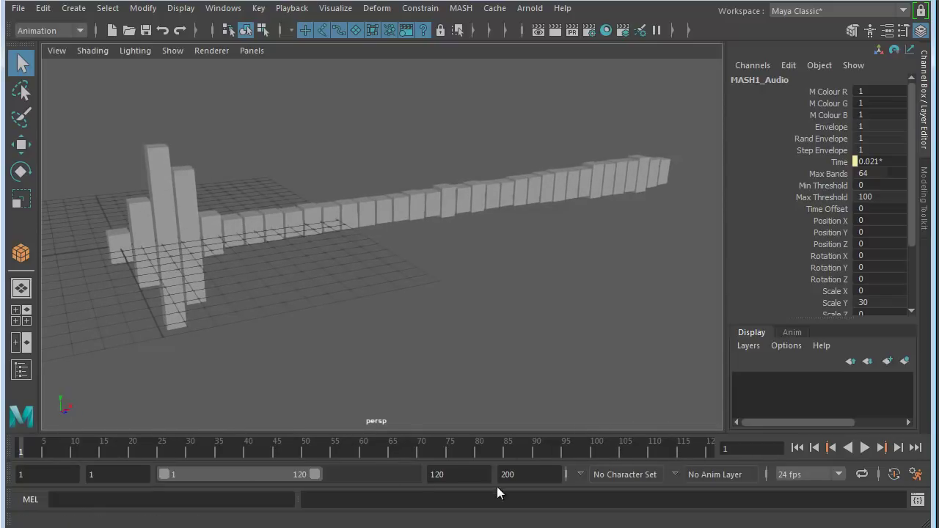
click(546, 477)
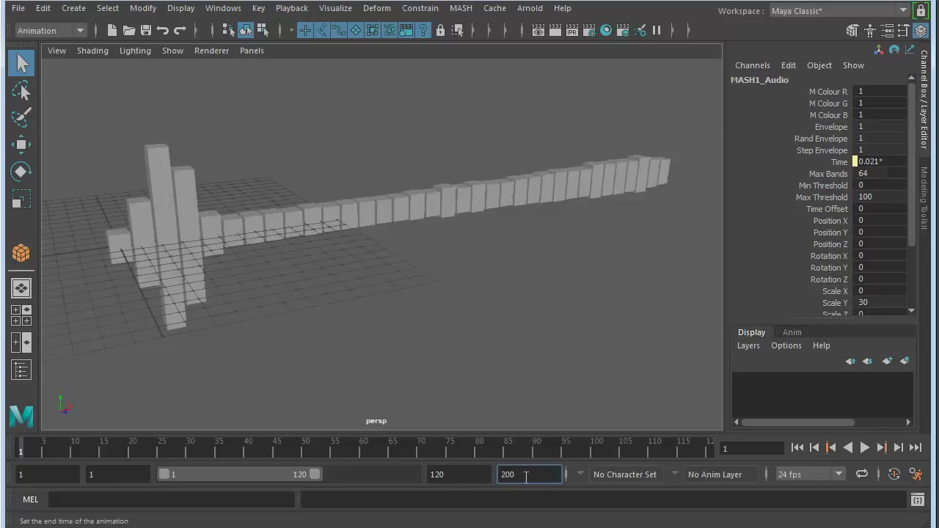
drag(531, 477, 438, 469)
text(2000)
key(Return)
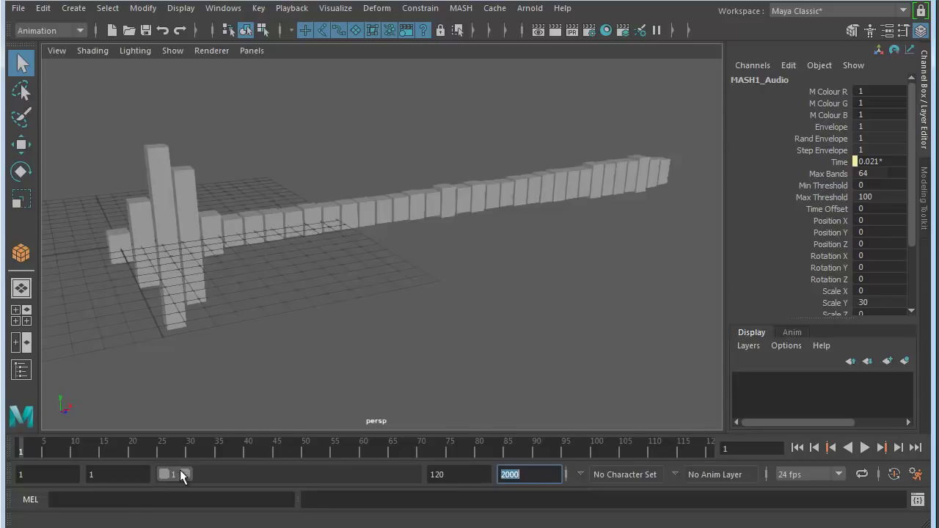
drag(184, 474, 432, 474)
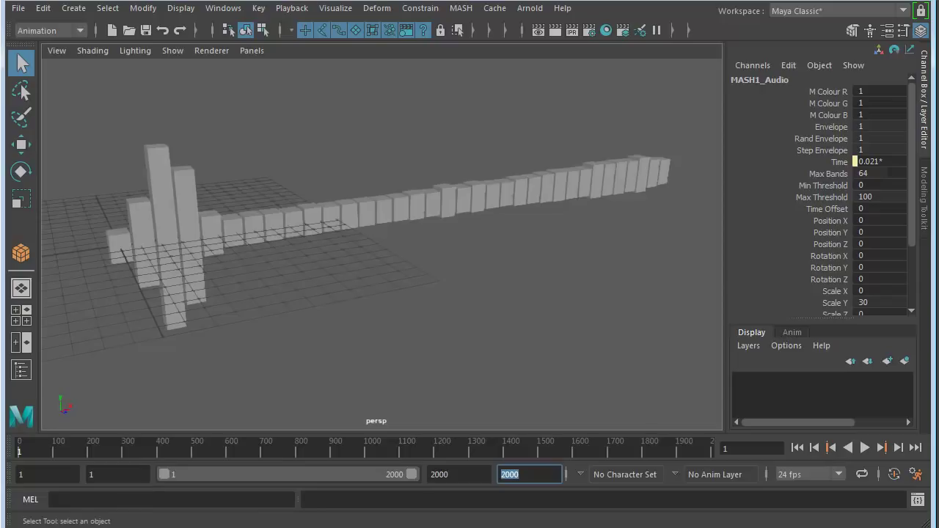
drag(738, 308, 256, 449)
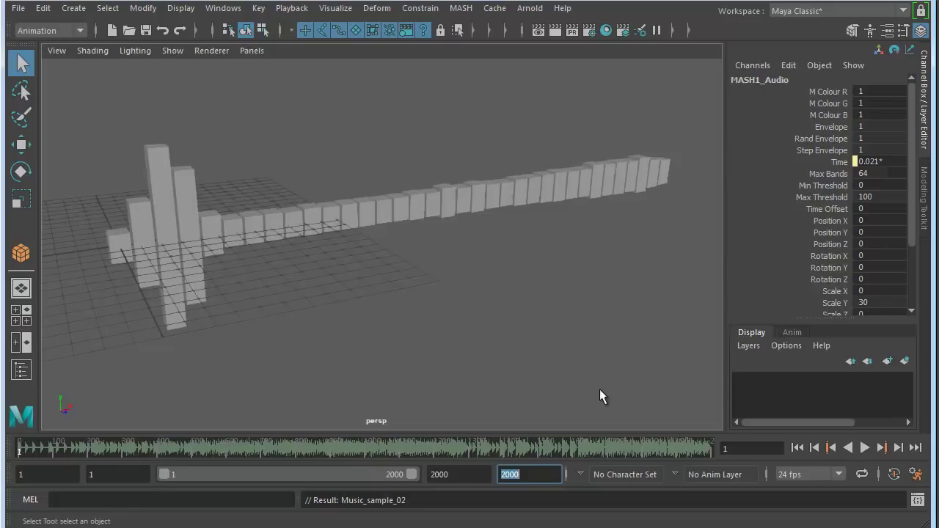
Switch the playback frame rate to 30 fps.
click(842, 474)
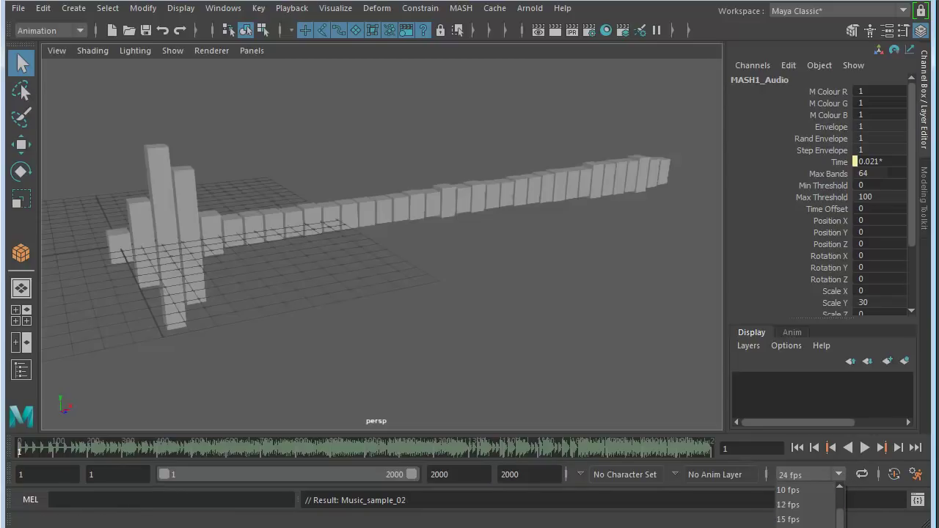
key(Down)
key(Down)
key(Down)
key(Return)
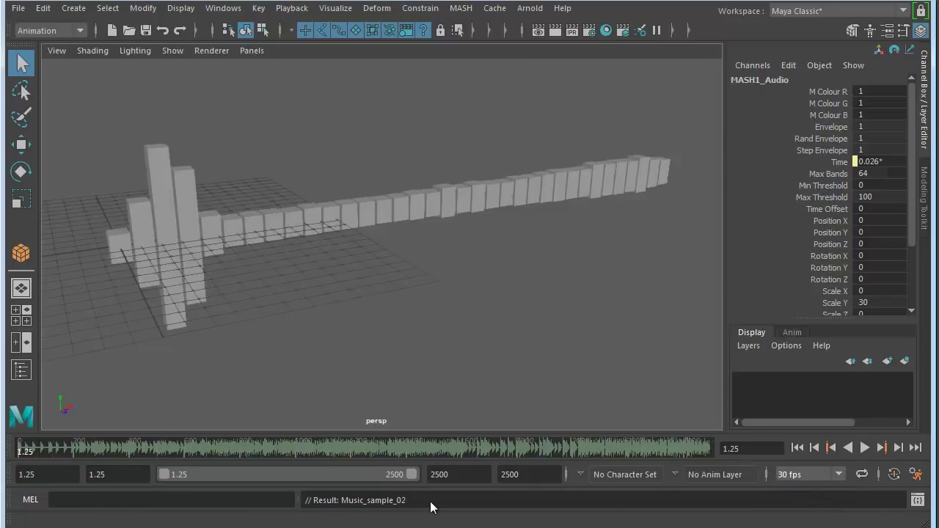
click(499, 449)
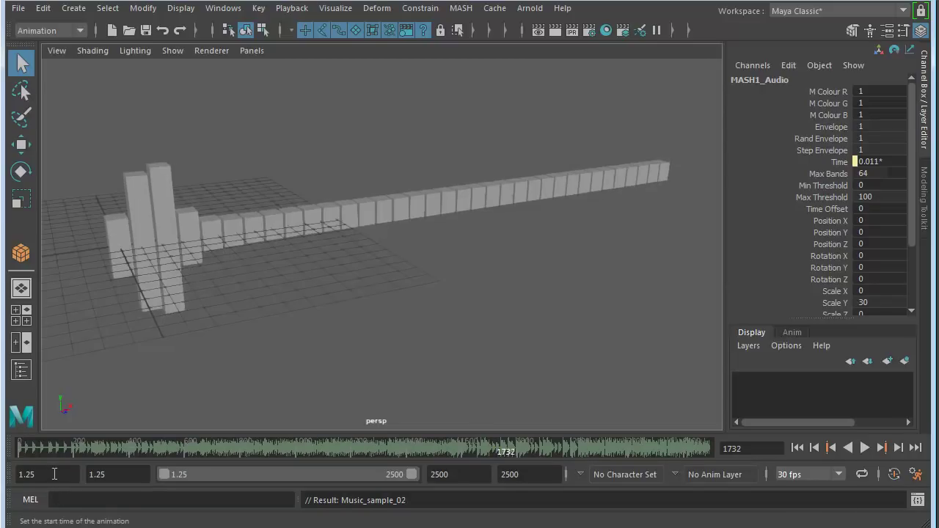
Set the start times to 1 and the animation and playback end to 2000.
double_click(61, 480)
text(1)
key(Tab)
text(1)
click(462, 478)
text(1)
key(Tab)
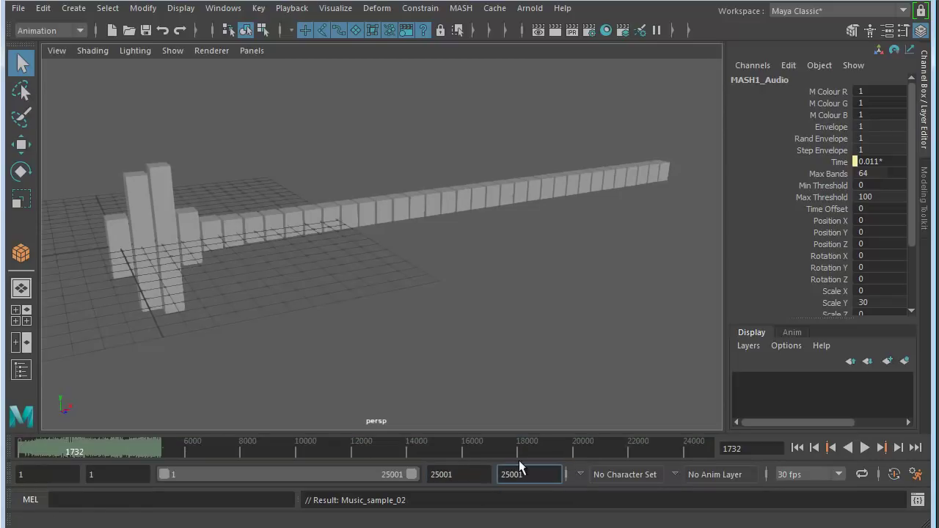
key(Return)
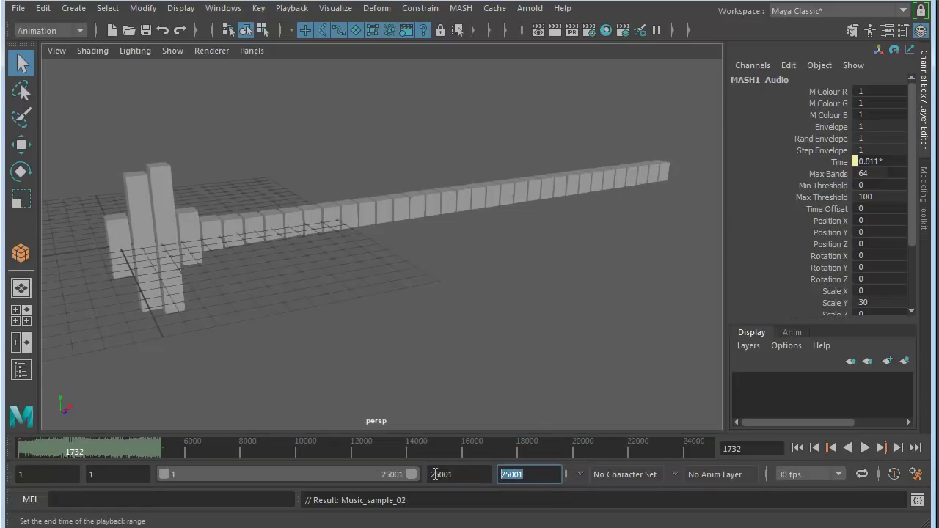
text(2000)
key(Return)
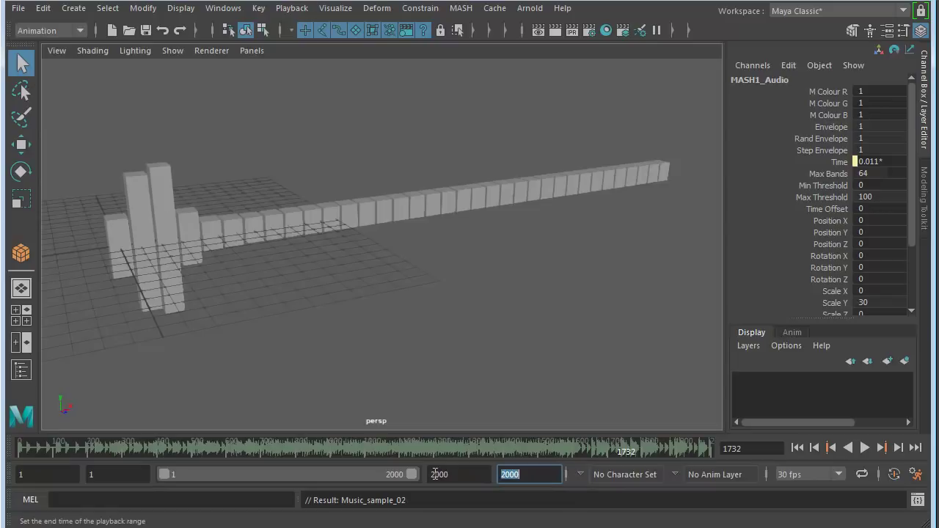
Play the audio-driven animation and scrub the time slider back to frame 1.
click(184, 448)
key(alt+v)
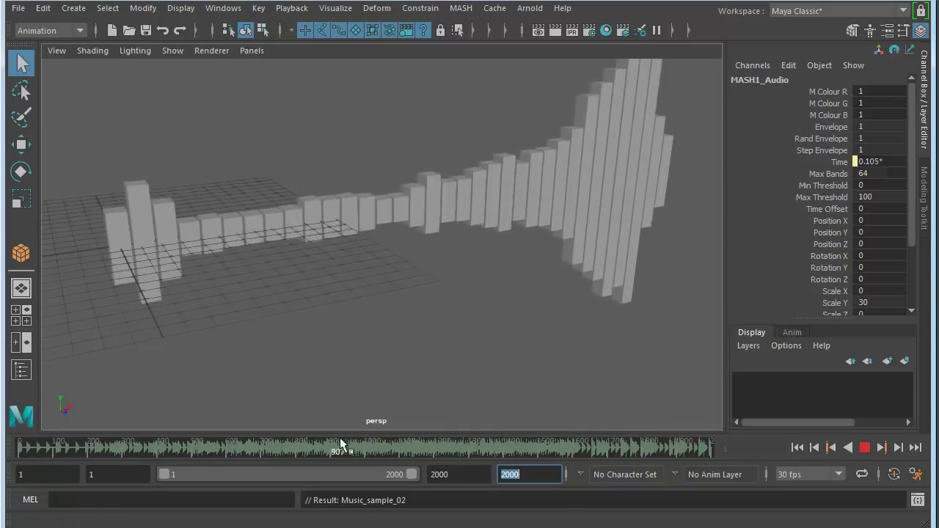
mouse_move(346, 437)
mouse_down()
mouse_move(469, 439)
mouse_move(19, 448)
mouse_up()
Stop playback, set the Animation Preferences playback speed to 30 fps x 1, and save.
key(alt+v)
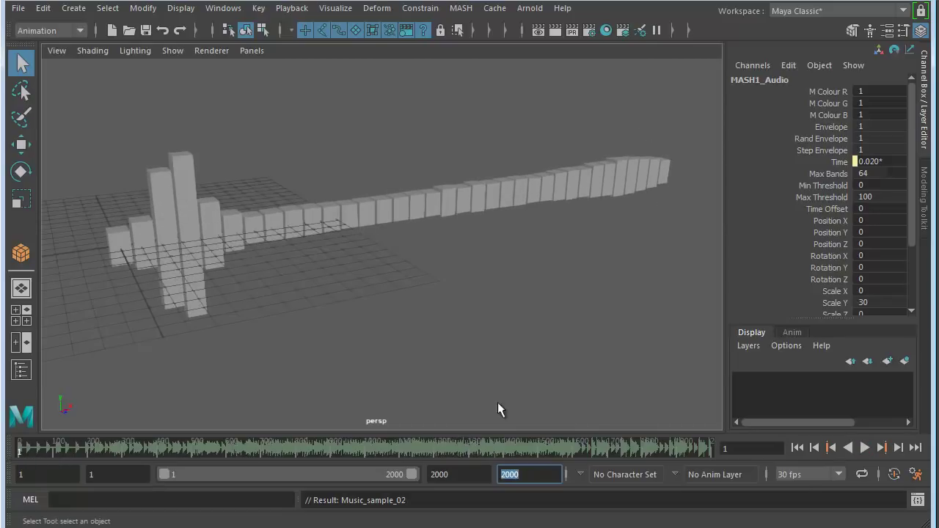
click(916, 475)
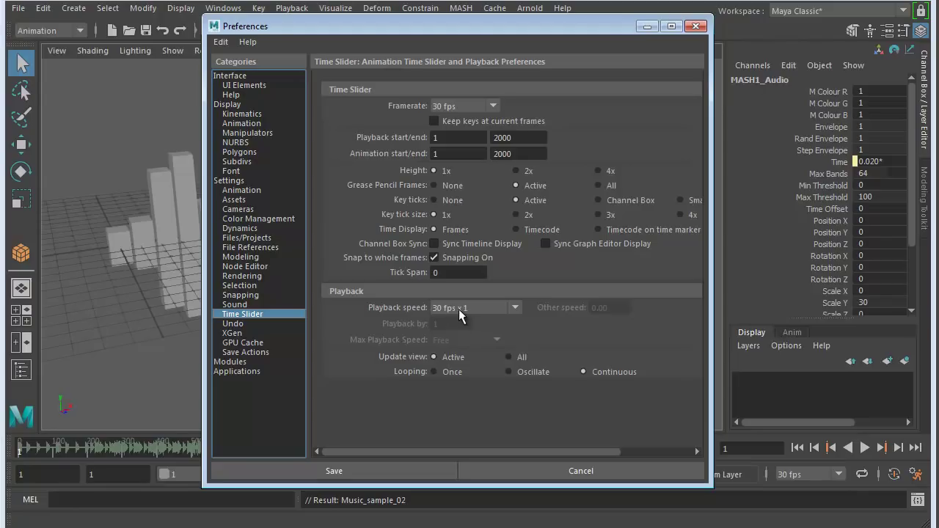
click(513, 309)
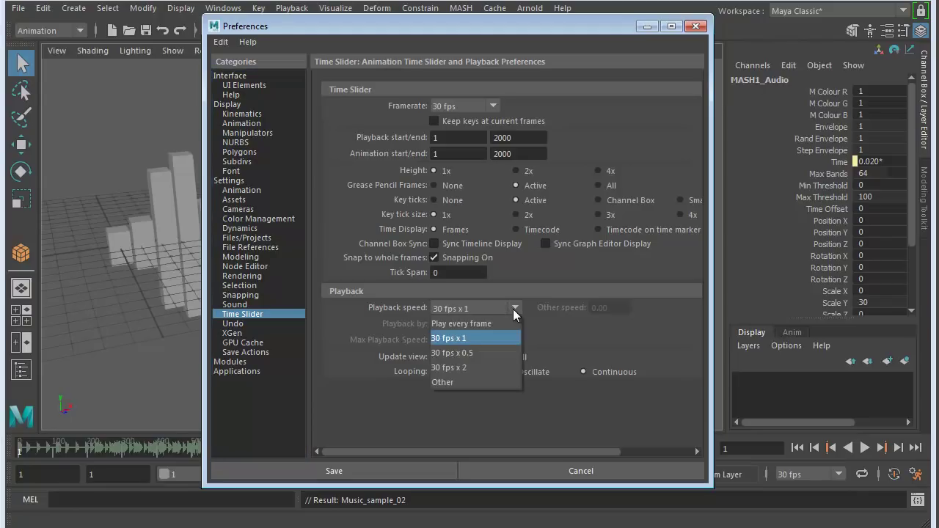
click(471, 338)
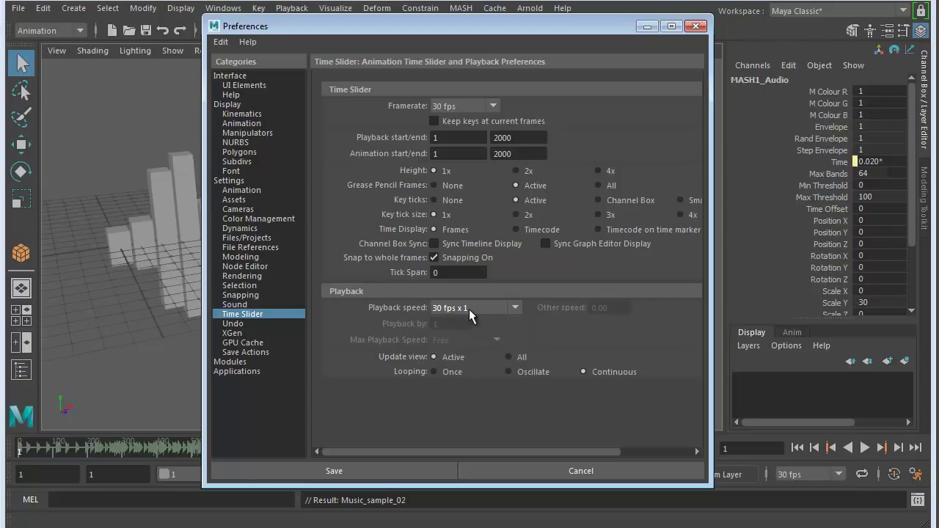
click(346, 471)
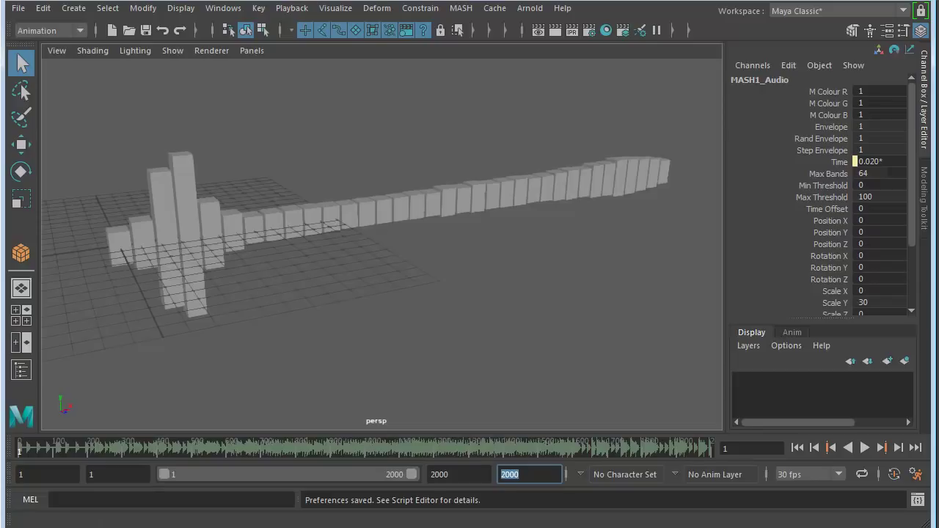
Play the animation forwards, stop at frame 816, and reframe the cube row.
click(864, 448)
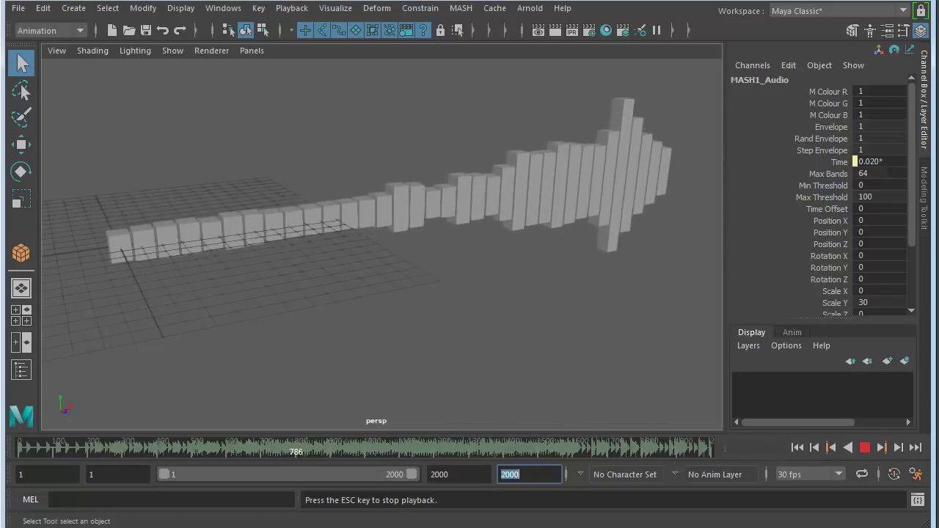
click(865, 447)
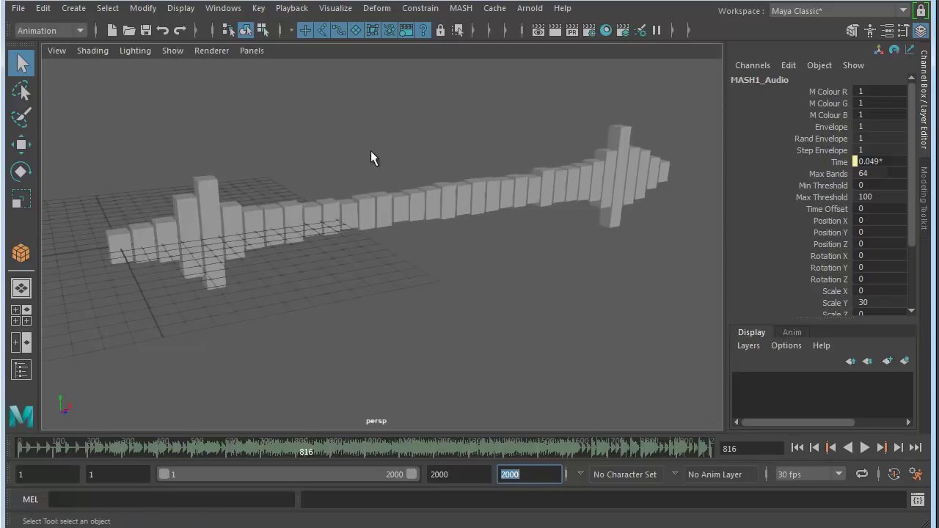
alt+drag(403, 275, 348, 268)
mouse_move(346, 266)
alt+middle_down()
mouse_move(347, 254)
mouse_move(339, 264)
alt+middle_up()
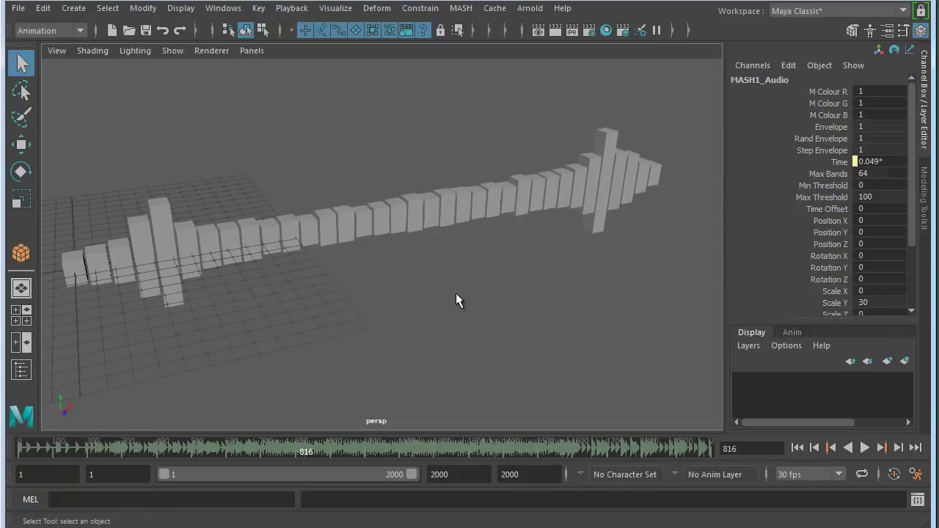
Select the MASH cube mesh and dock its Attribute Editor on the MASH1_Audio tab.
click(68, 253)
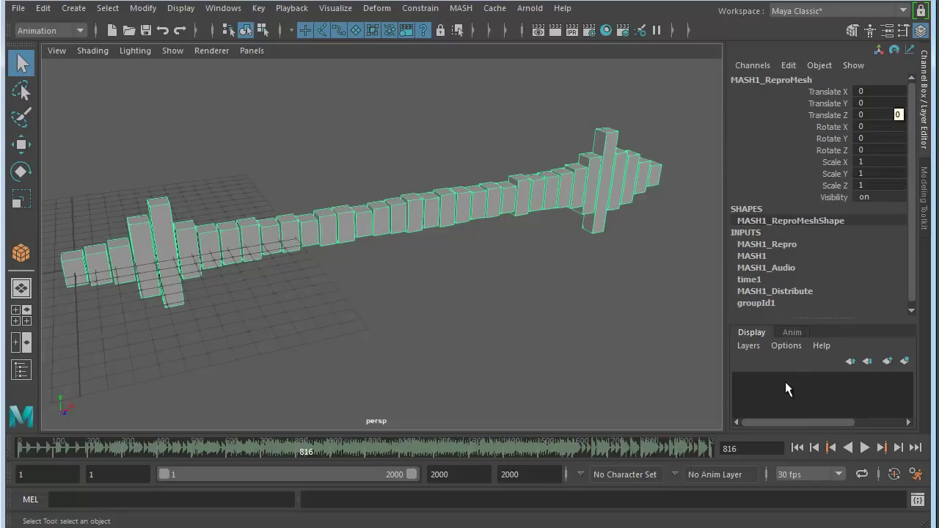
key(ctrl+a)
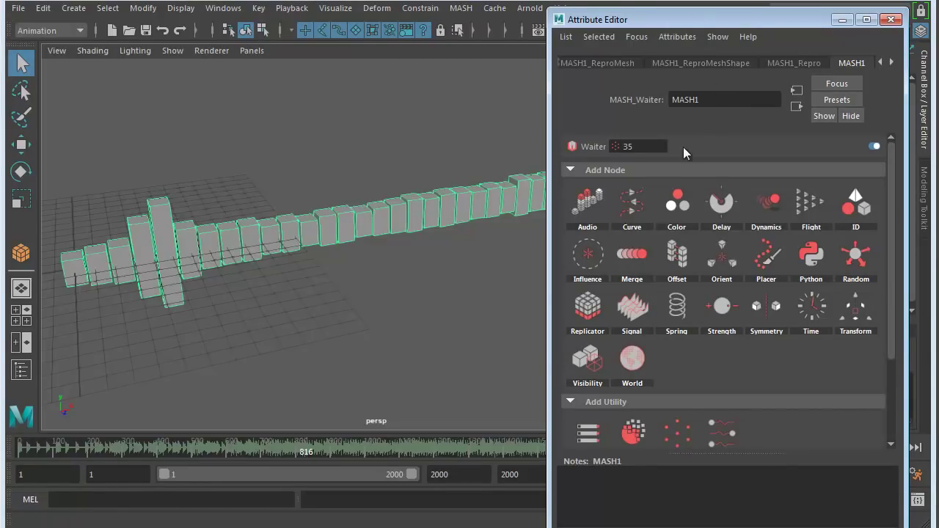
click(892, 62)
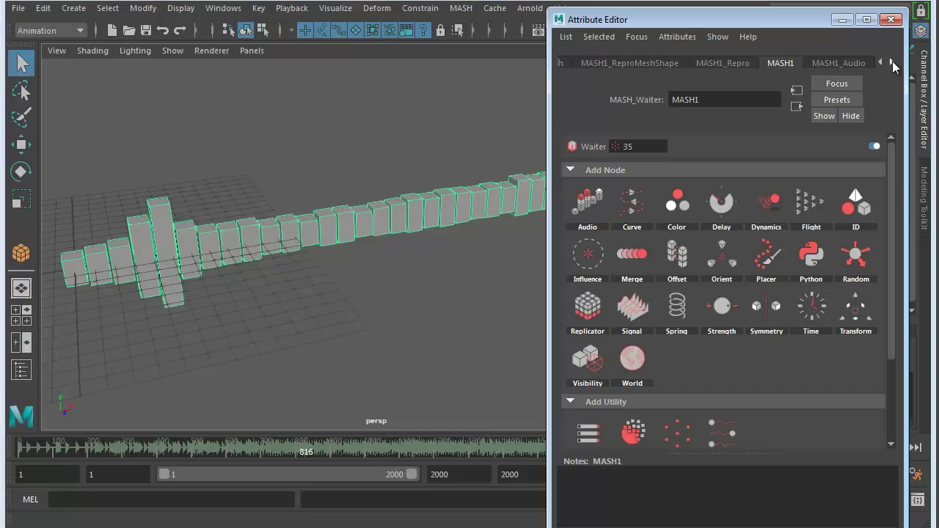
click(892, 62)
click(816, 63)
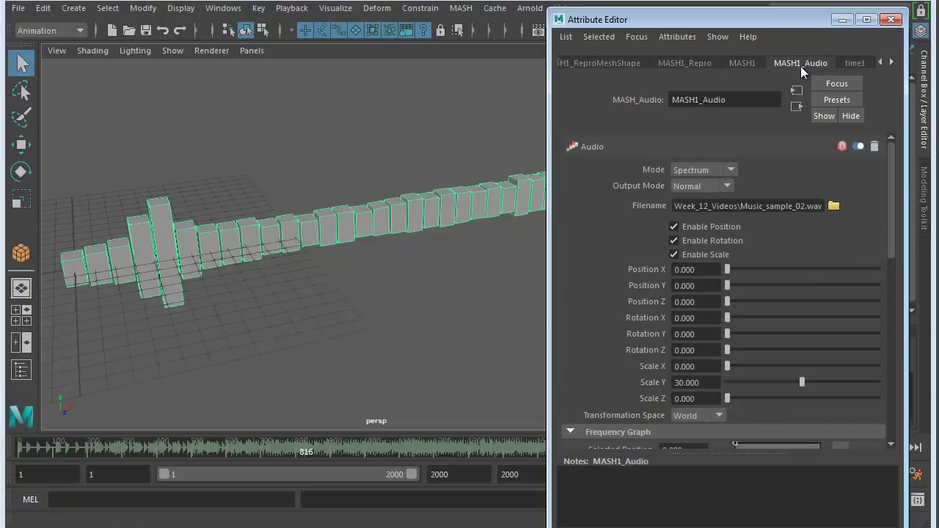
drag(755, 23, 763, 21)
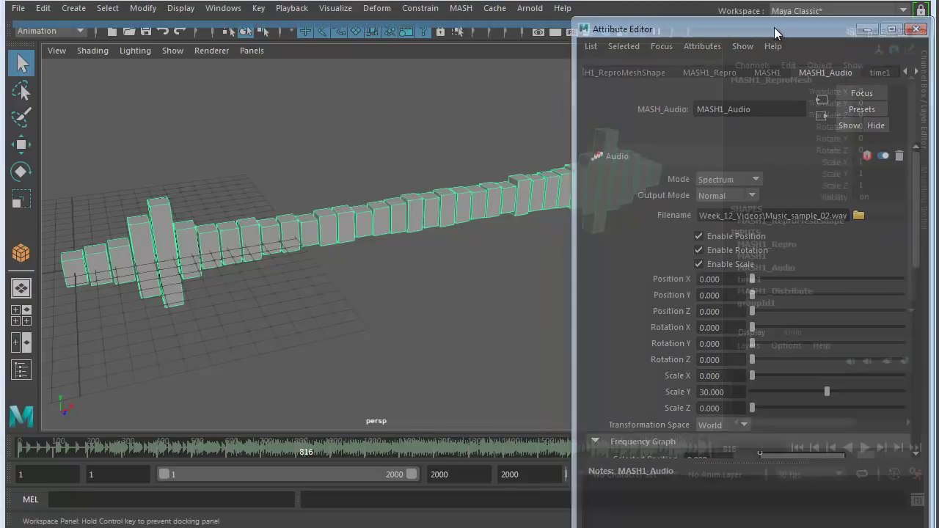
drag(774, 27, 760, 9)
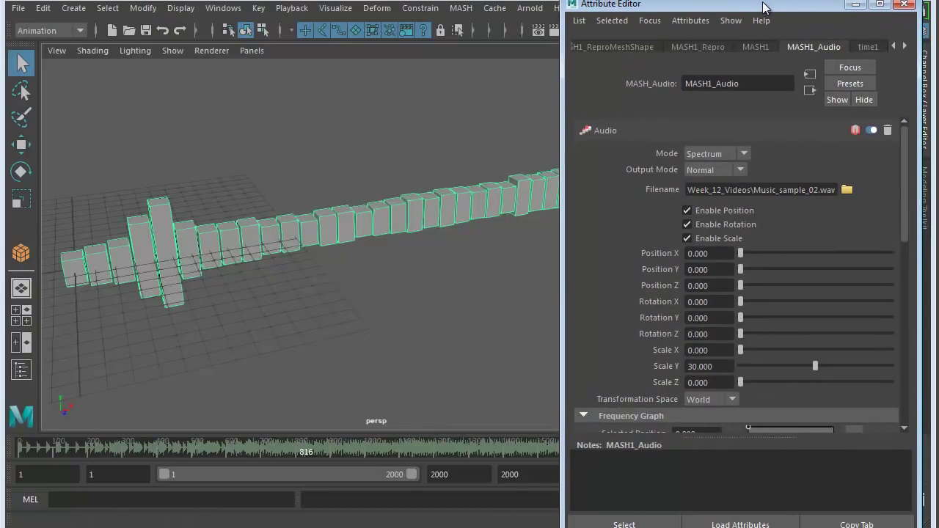
alt+middle_drag(428, 248, 299, 236)
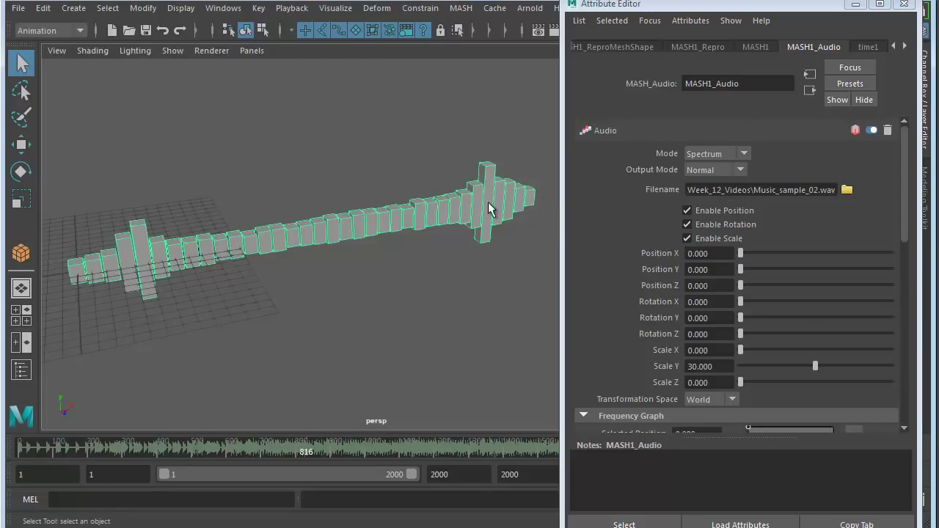
Keep the audio Mode on Spectrum and scroll through the remaining Audio settings.
click(737, 152)
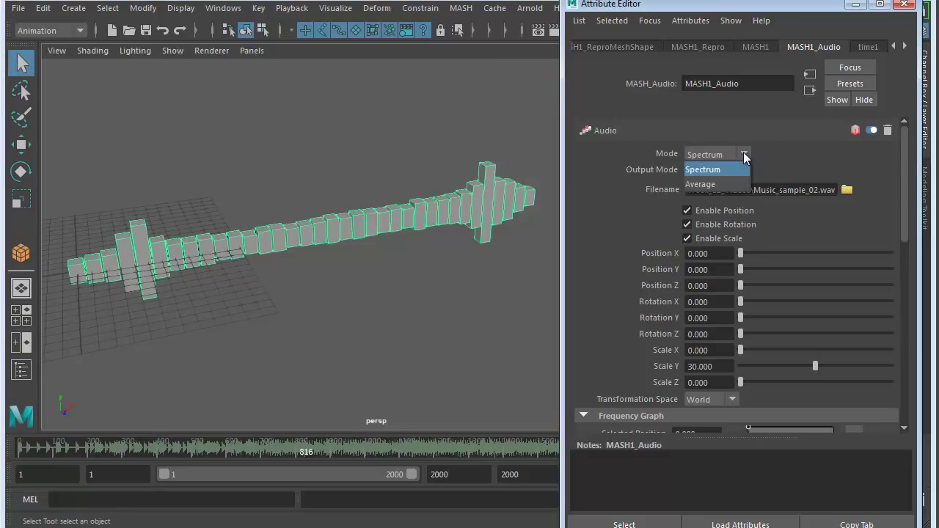
click(748, 151)
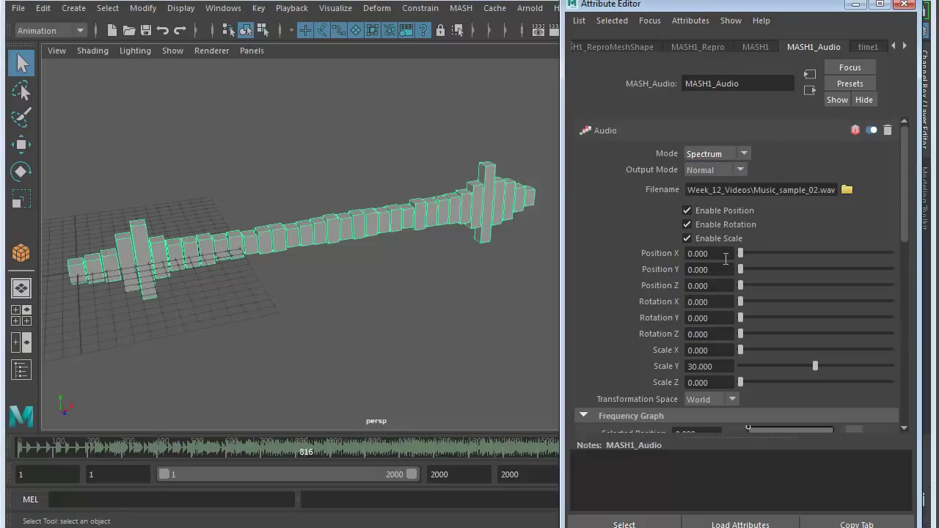
scroll(635, 241, down, 2)
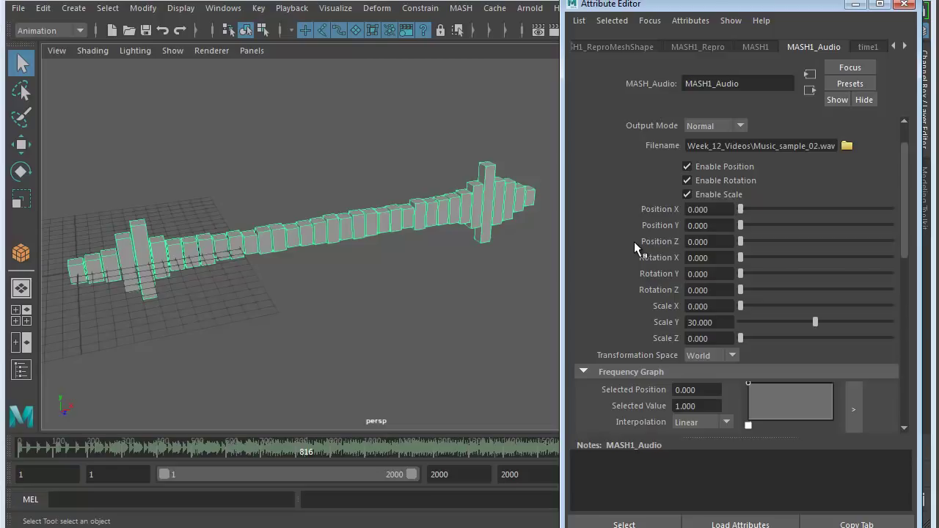
scroll(634, 241, down, 6)
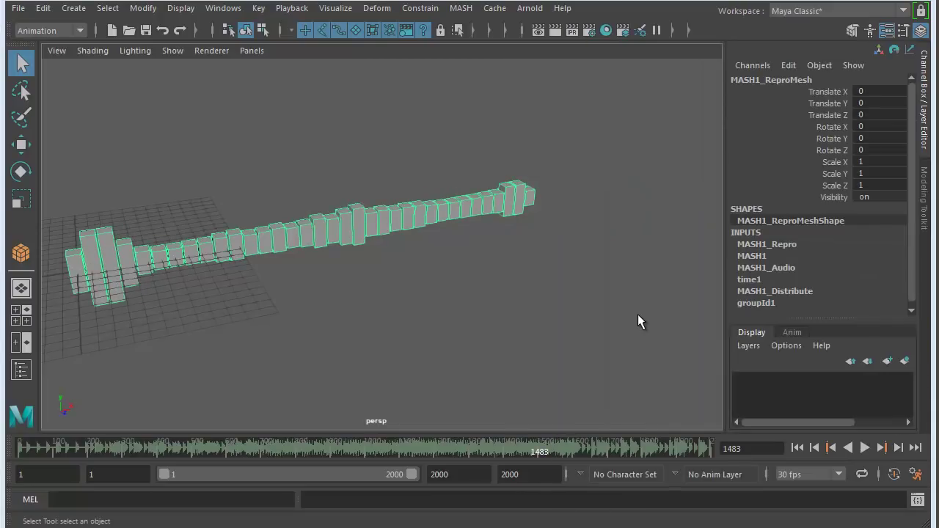
alt+drag(638, 314, 625, 263)
alt+middle_drag(625, 262, 457, 273)
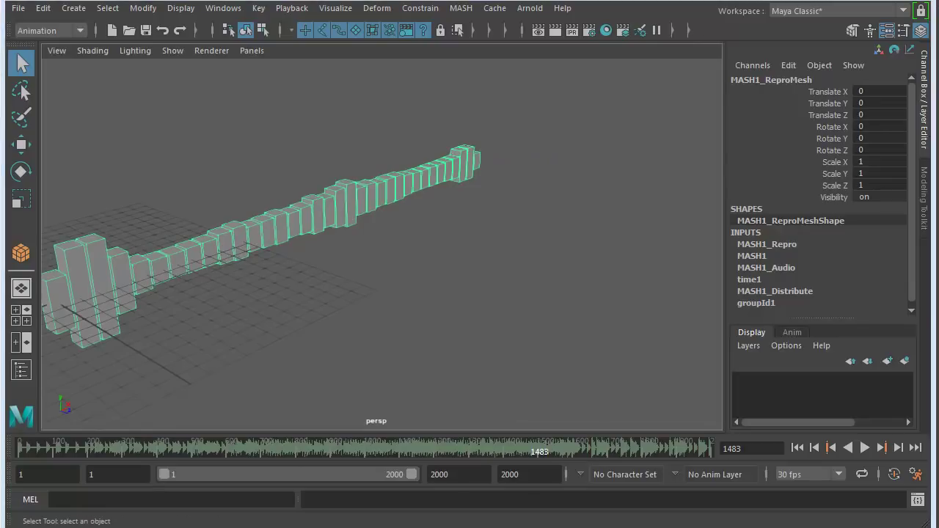
Test Position X, Rotation X (180) and Rotation Z offsets on MASH1_Audio, leaving them at 0.
key(ctrl+a)
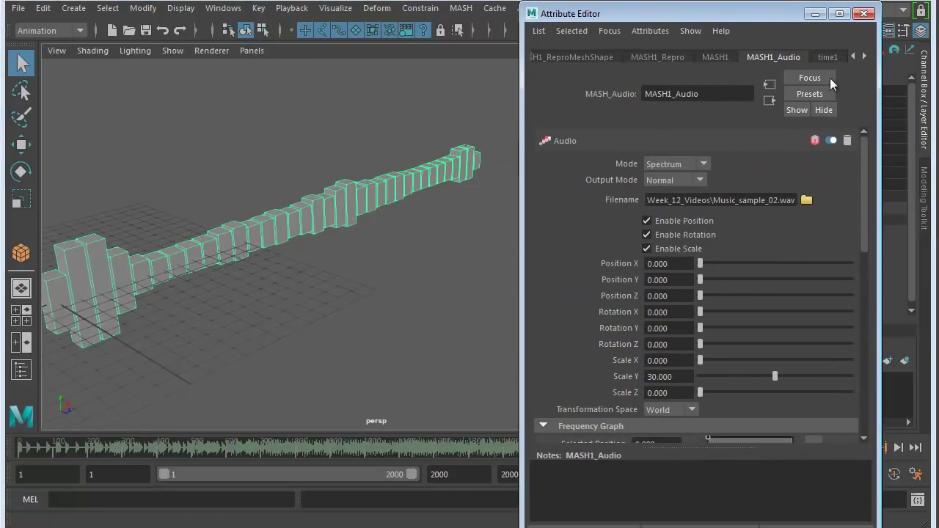
scroll(802, 273, down, 1)
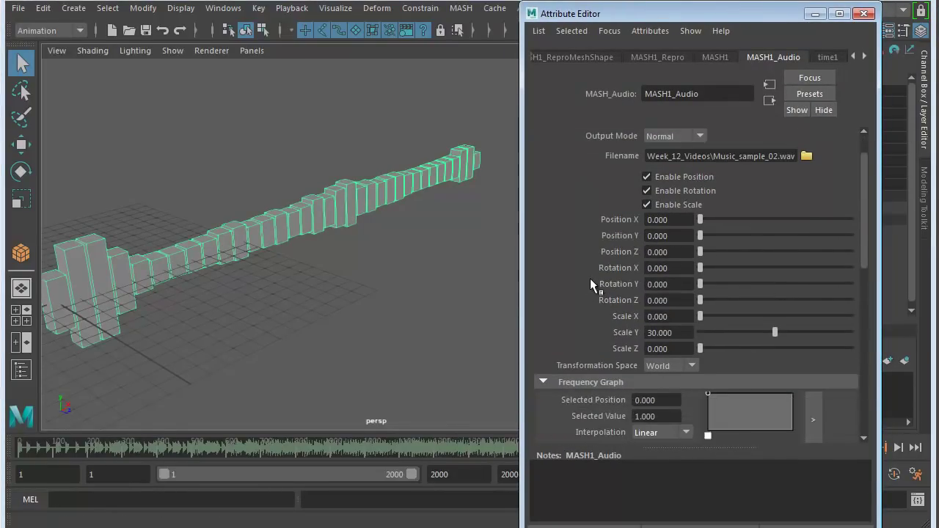
scroll(593, 278, up, 1)
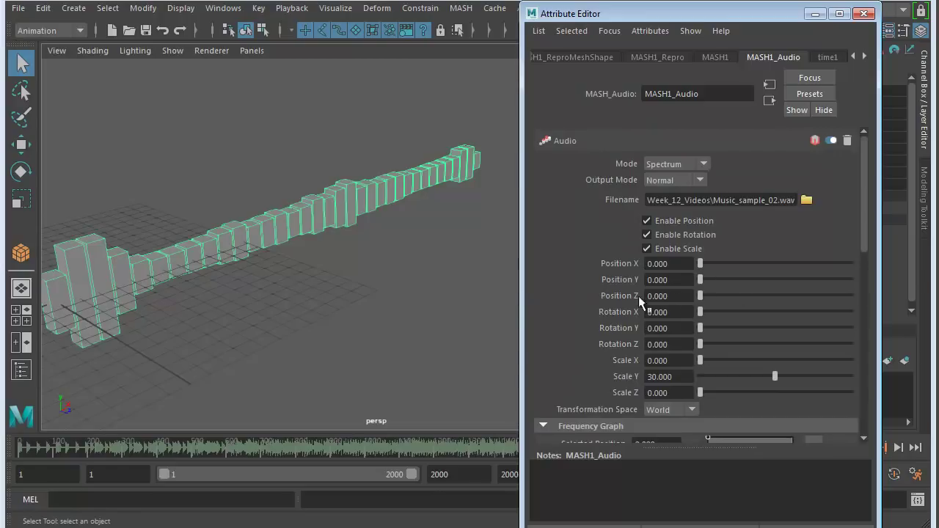
drag(700, 262, 617, 329)
drag(701, 312, 601, 334)
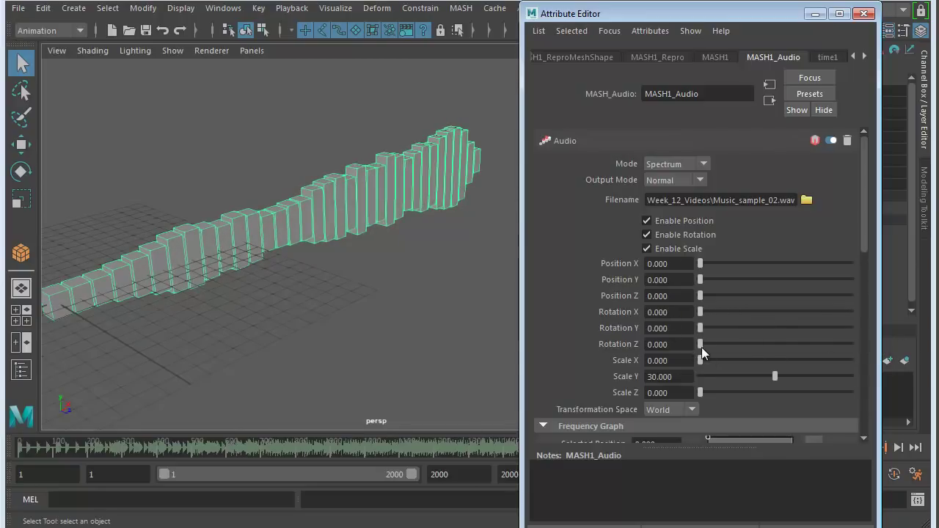
drag(700, 345, 623, 341)
Try the Lower and Upper Threshold sliders, Upper ending at 100, then drop Strength to 0.
scroll(798, 379, down, 6)
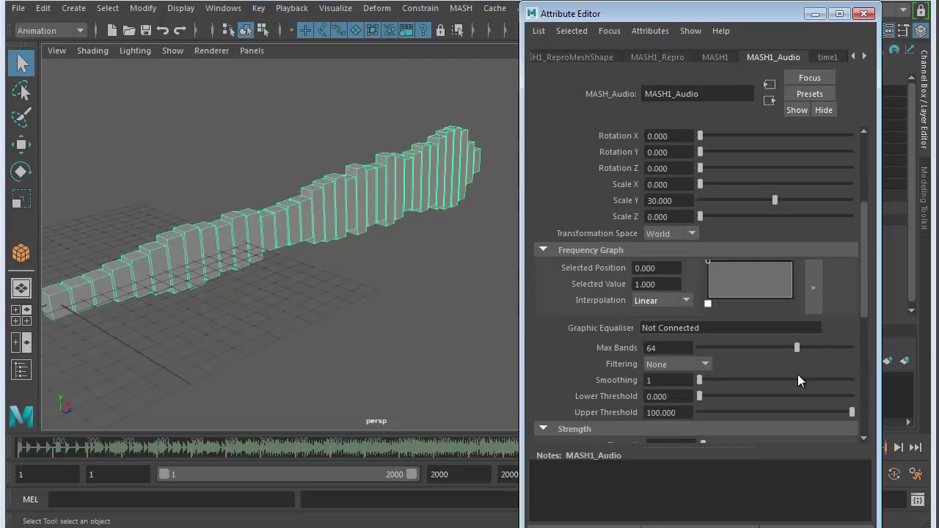
scroll(798, 375, down, 1)
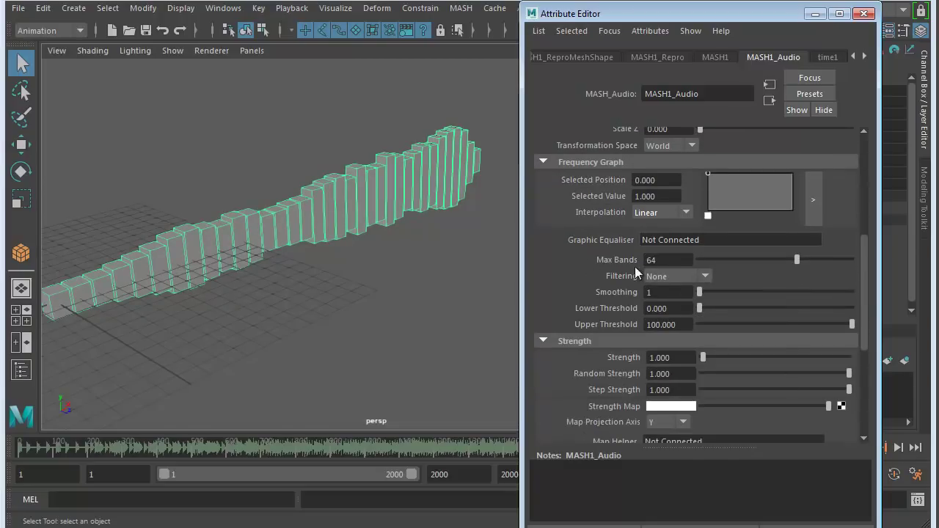
scroll(588, 296, down, 1)
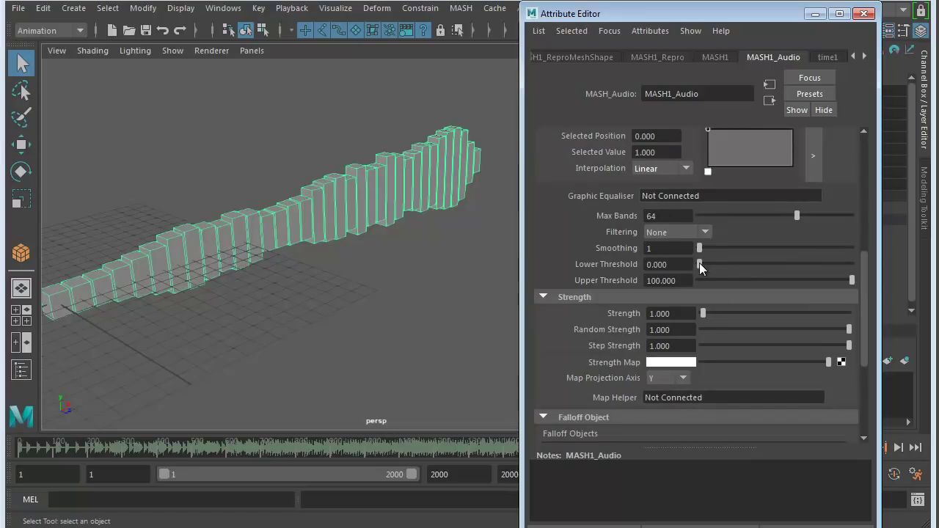
drag(699, 263, 695, 282)
drag(852, 277, 865, 294)
scroll(716, 331, down, 2)
mouse_move(708, 229)
mouse_down()
mouse_move(722, 228)
mouse_move(696, 234)
mouse_up()
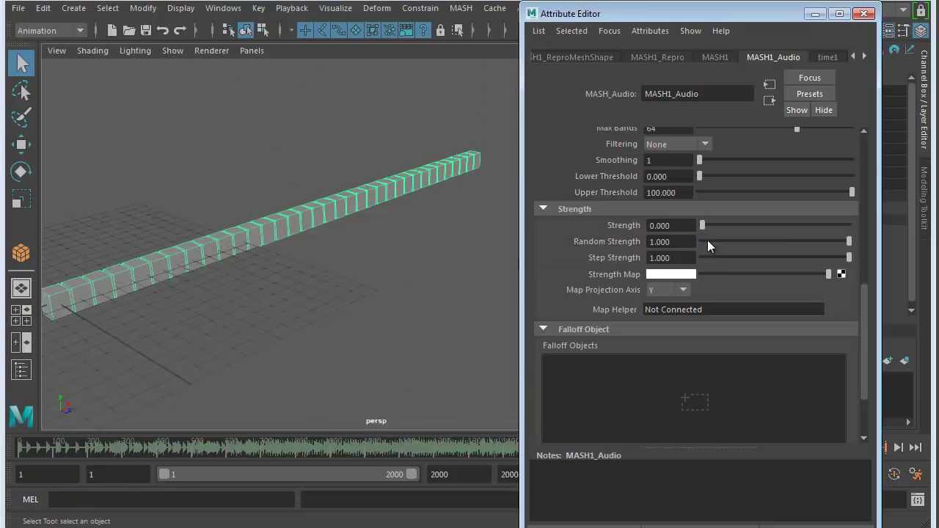
Set the MASH1_Audio Strength to 10 and play the animation to preview the tall bars.
click(691, 226)
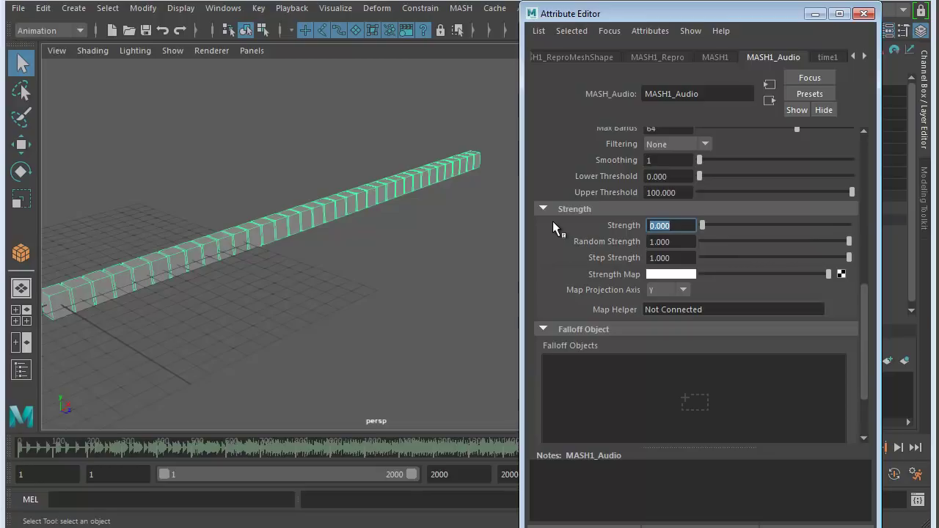
text(10)
key(Return)
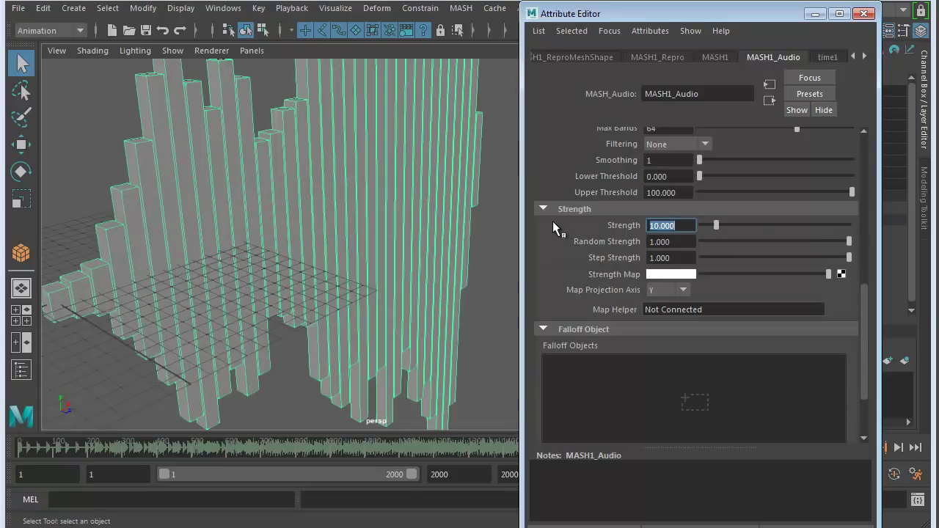
alt+right_drag(438, 235, 299, 246)
alt+drag(299, 246, 323, 284)
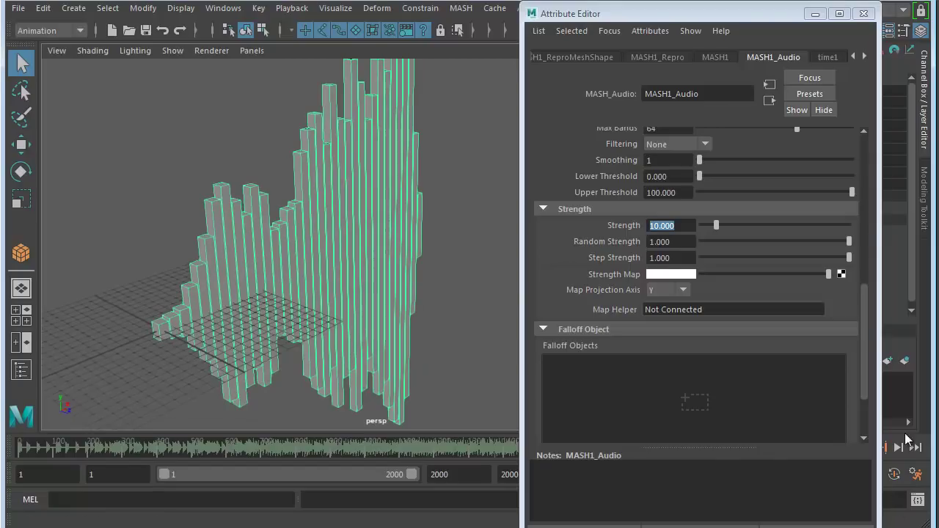
drag(760, 14, 725, 16)
click(866, 448)
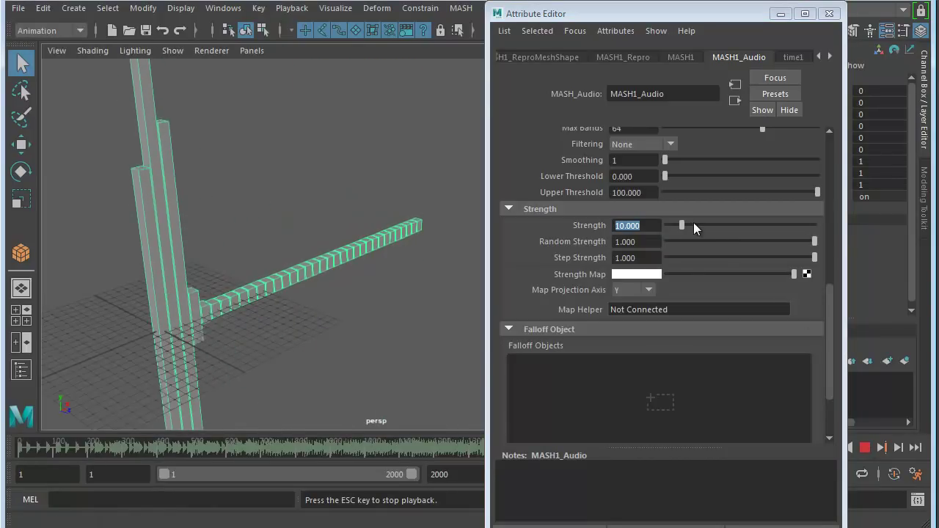
Try Strength values around 6.5 during playback, then set Strength to 2.
drag(680, 225, 670, 226)
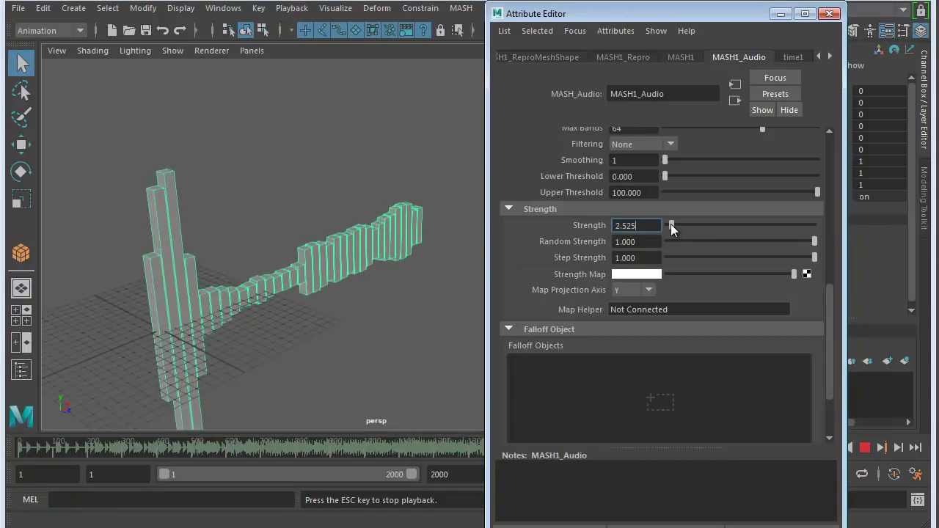
mouse_move(303, 269)
alt+mouse_down()
mouse_move(411, 266)
mouse_move(272, 264)
mouse_move(286, 267)
alt+mouse_up()
mouse_move(671, 226)
mouse_down()
mouse_move(749, 231)
mouse_move(662, 232)
mouse_move(789, 234)
mouse_move(652, 240)
mouse_move(732, 232)
mouse_move(658, 230)
mouse_move(678, 231)
mouse_up()
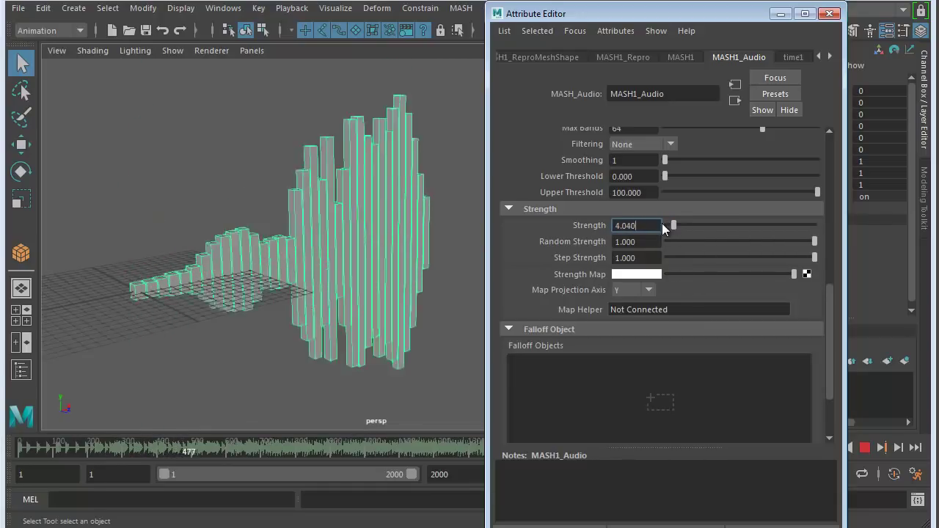
double_click(603, 225)
text(2)
key(Return)
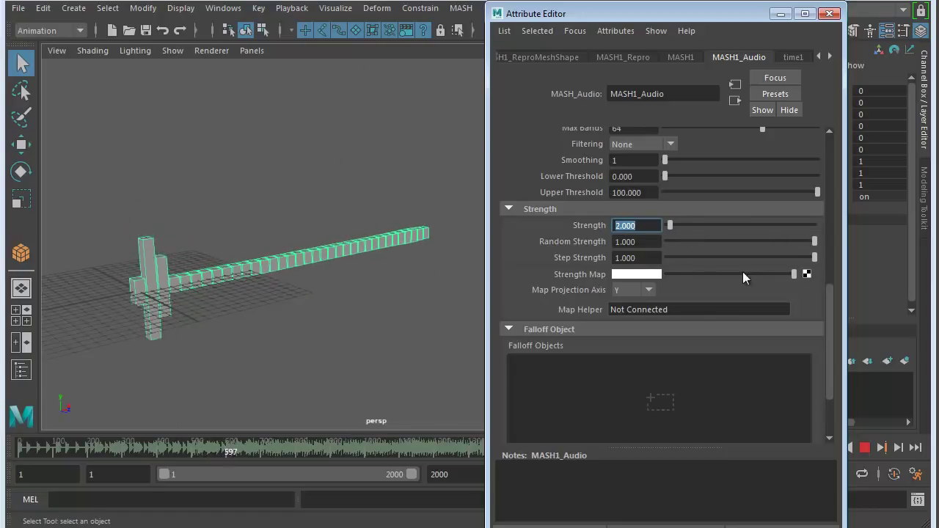
Try lowering Random Strength and keep the Map Projection Axis on Y.
mouse_move(815, 241)
mouse_down()
mouse_move(694, 242)
mouse_move(832, 244)
mouse_move(670, 243)
mouse_move(825, 248)
mouse_up()
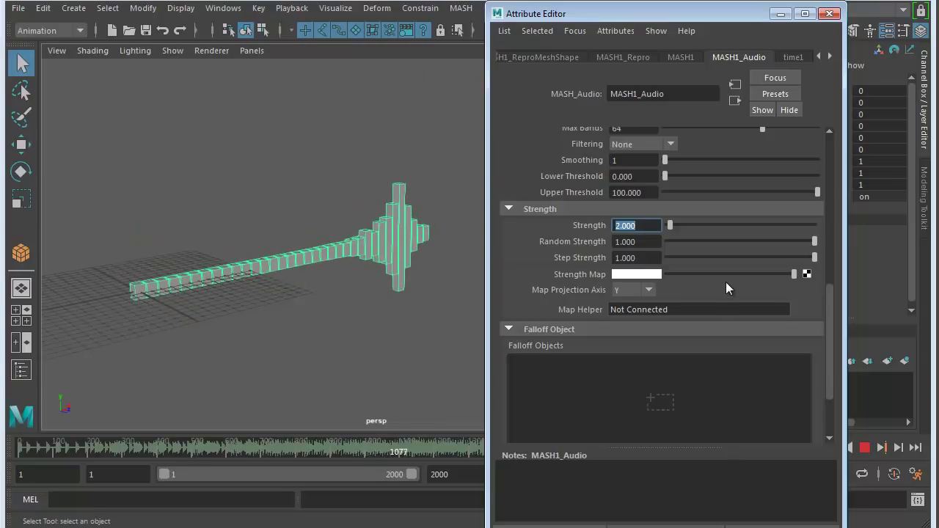
scroll(725, 282, down, 2)
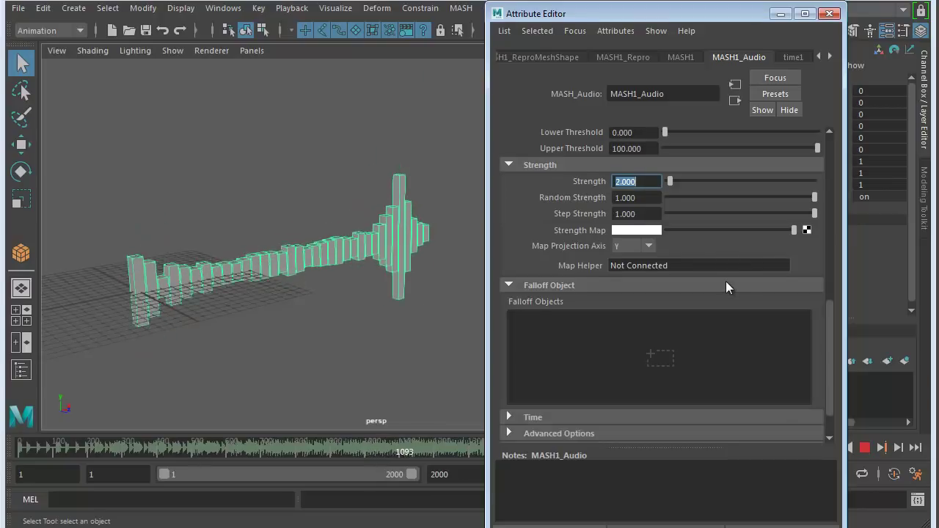
click(648, 246)
click(641, 273)
scroll(582, 262, down, 2)
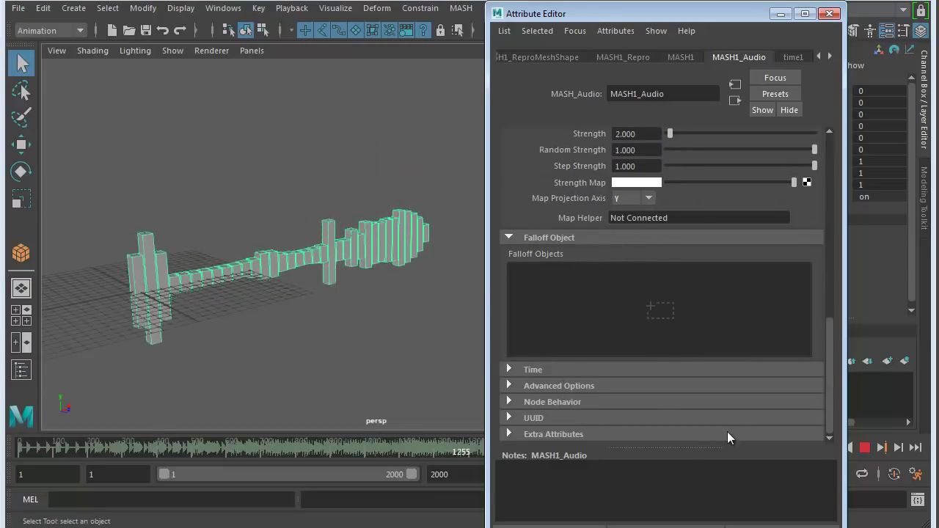
Stop playback at frame 1284 and look back over the Audio attributes.
click(865, 448)
scroll(759, 365, up, 15)
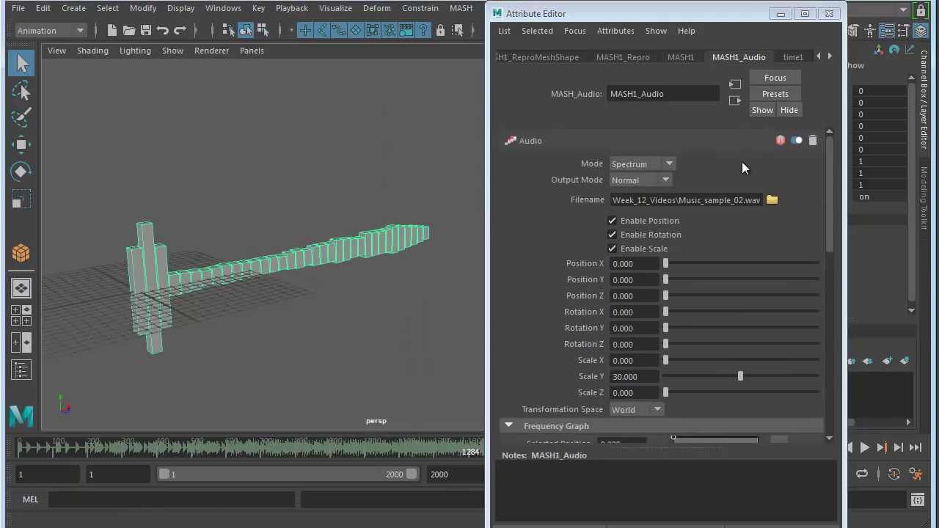
scroll(753, 180, down, 7)
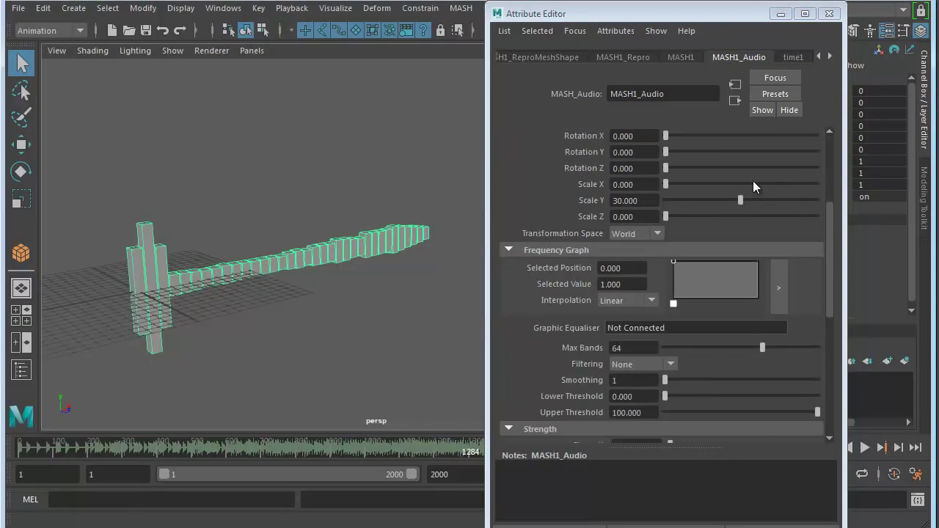
scroll(753, 181, up, 7)
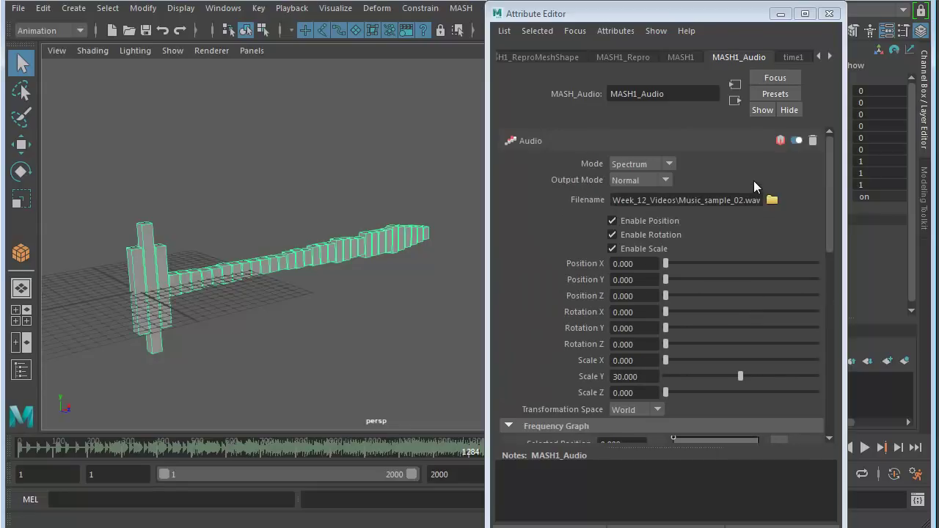
click(829, 56)
Switch MASH1_Distribute's Distribution Type to Radial and play the animation to view the ring.
click(830, 57)
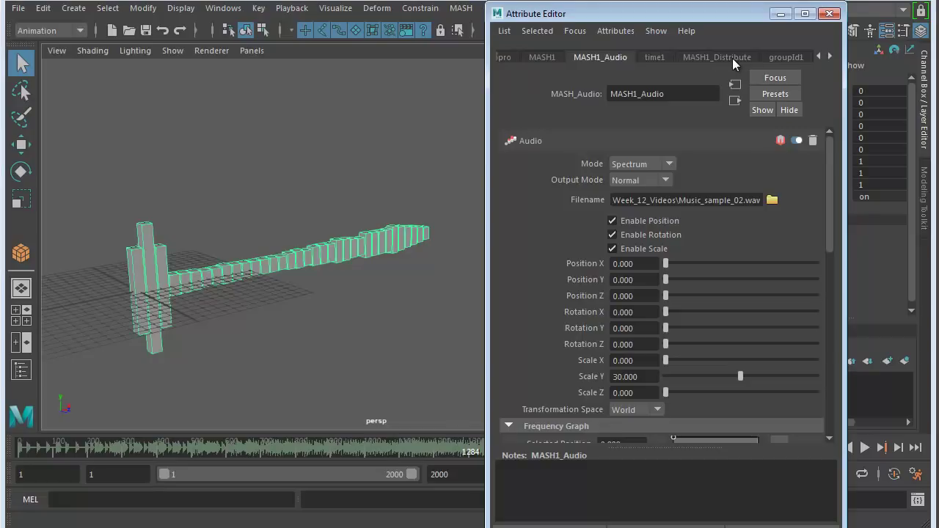
click(721, 56)
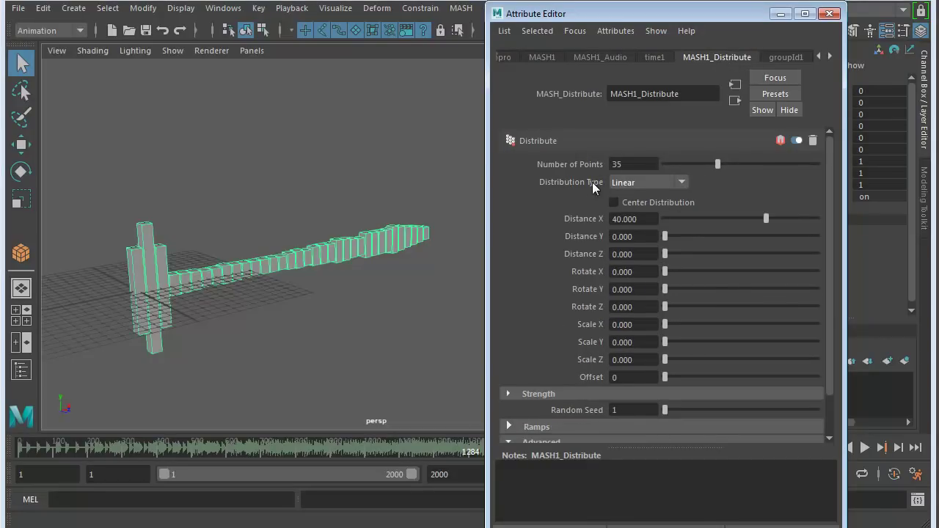
click(687, 179)
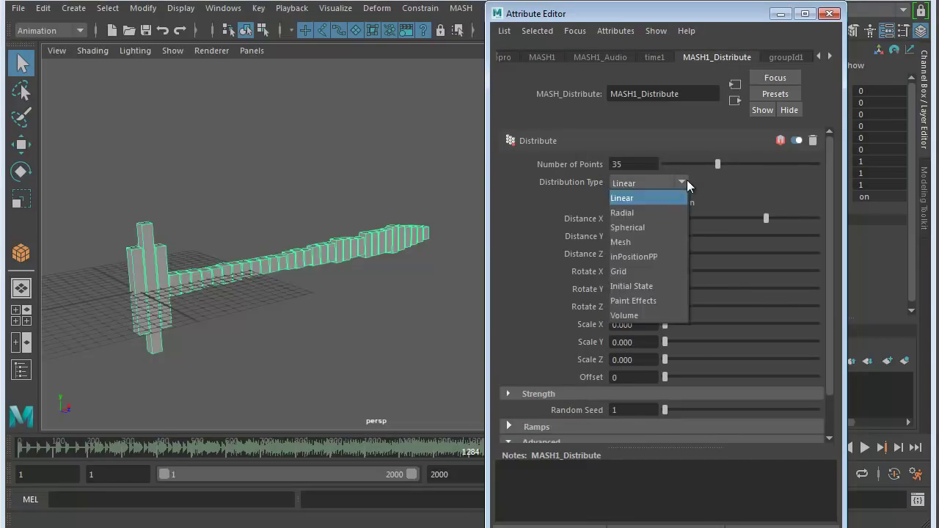
click(639, 213)
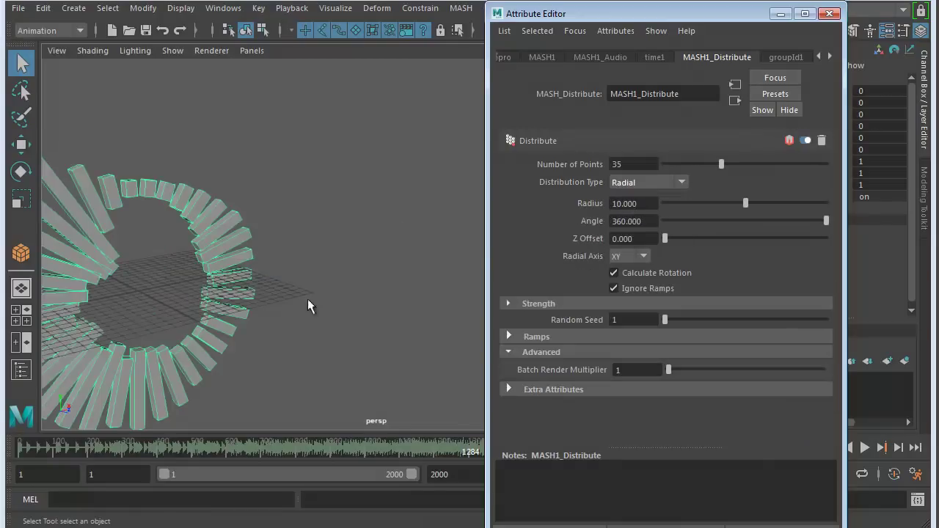
alt+middle_drag(268, 300, 410, 238)
mouse_move(409, 239)
alt+mouse_down()
mouse_move(380, 266)
mouse_move(212, 267)
mouse_move(365, 267)
mouse_move(413, 256)
alt+mouse_up()
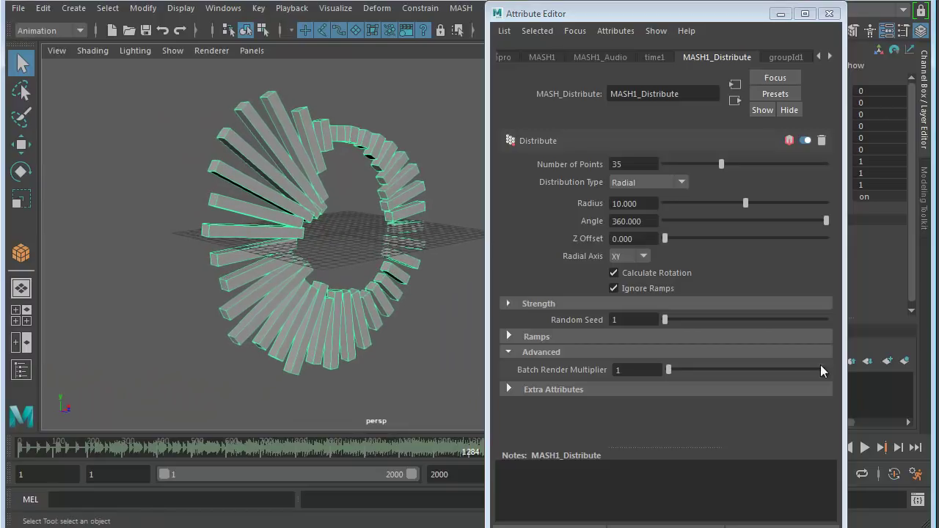
click(864, 446)
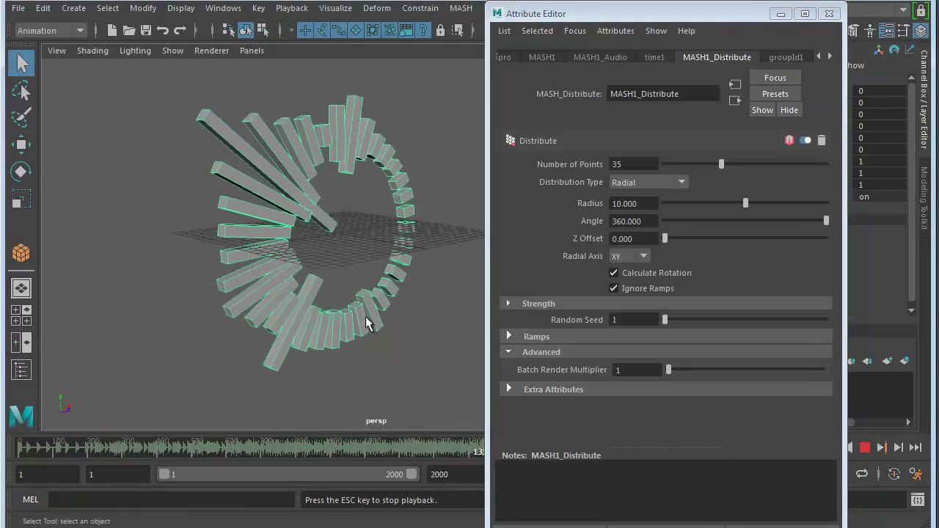
alt+drag(360, 315, 331, 318)
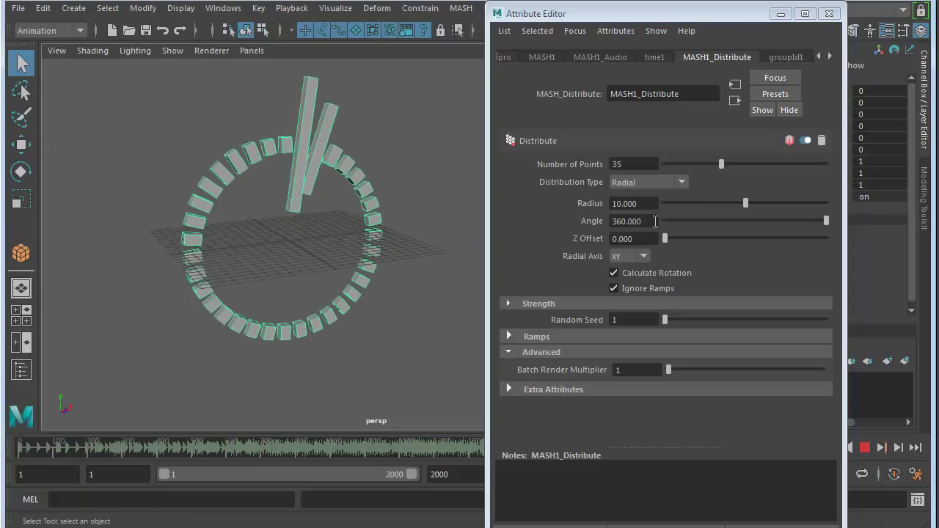
Set the ring's Radius to 9.725 and Z Offset to 42.936 to stretch it into a spiral.
mouse_move(826, 220)
mouse_down()
mouse_move(748, 223)
mouse_move(815, 239)
mouse_move(839, 239)
mouse_move(773, 229)
mouse_move(854, 234)
mouse_move(826, 219)
mouse_up()
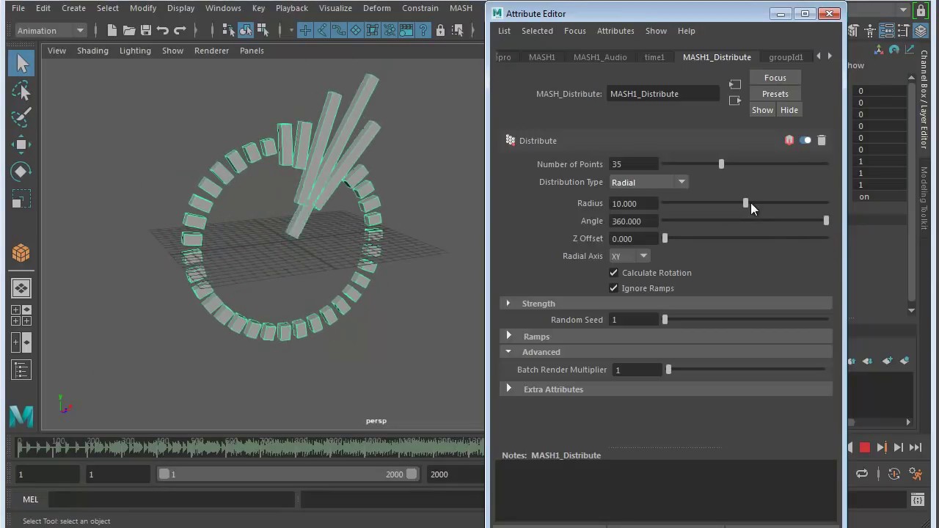
mouse_move(748, 202)
mouse_down()
mouse_move(674, 201)
mouse_move(775, 204)
mouse_move(721, 206)
mouse_move(740, 212)
mouse_up()
drag(663, 236, 779, 238)
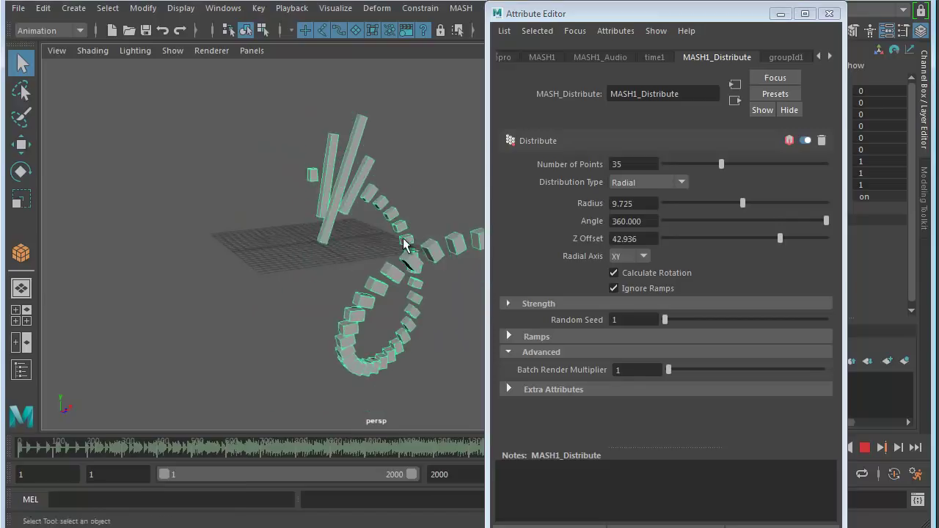
alt+drag(422, 253, 441, 224)
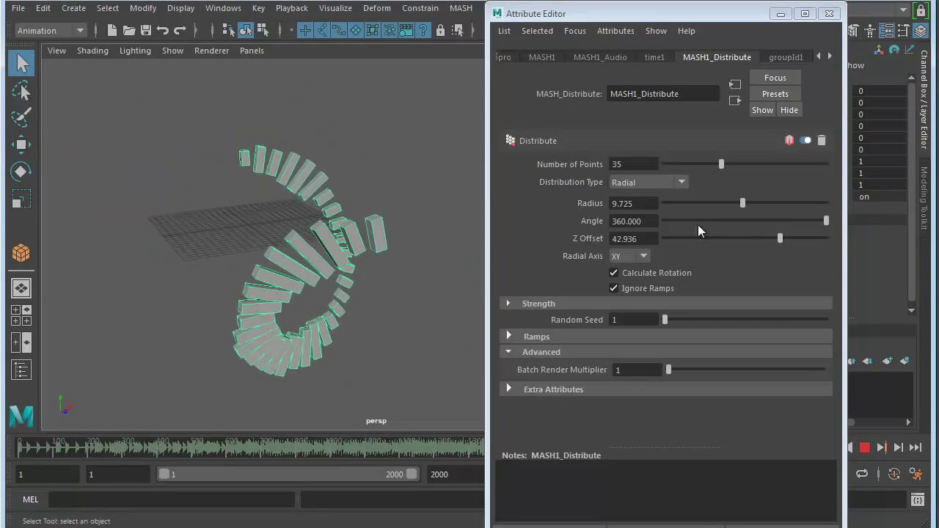
click(642, 253)
Set the Radial Axis to YZ and frame the resulting wave in the viewport.
click(627, 288)
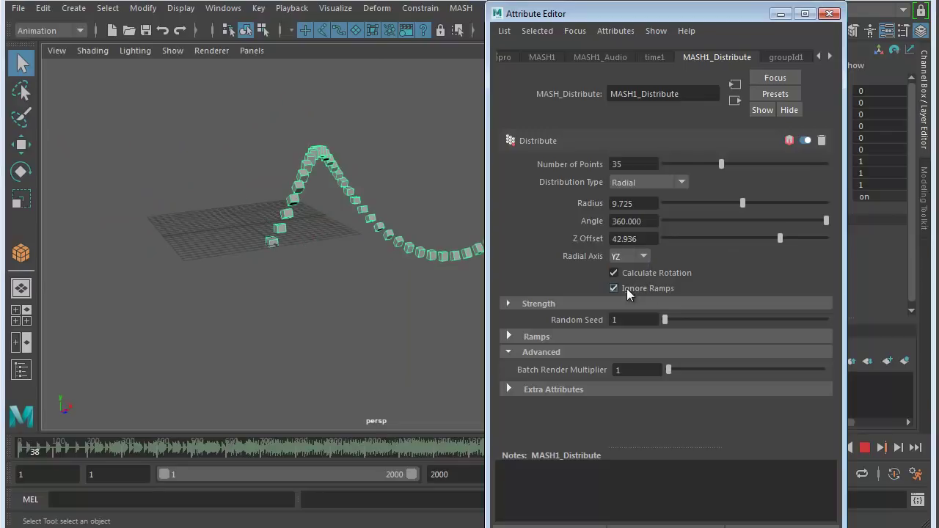
alt+middle_drag(433, 286, 273, 282)
alt+drag(273, 282, 297, 274)
alt+right_drag(297, 274, 408, 262)
Raise Number of Points to 52, set Random Seed to 20, and stop playback.
drag(721, 162, 747, 164)
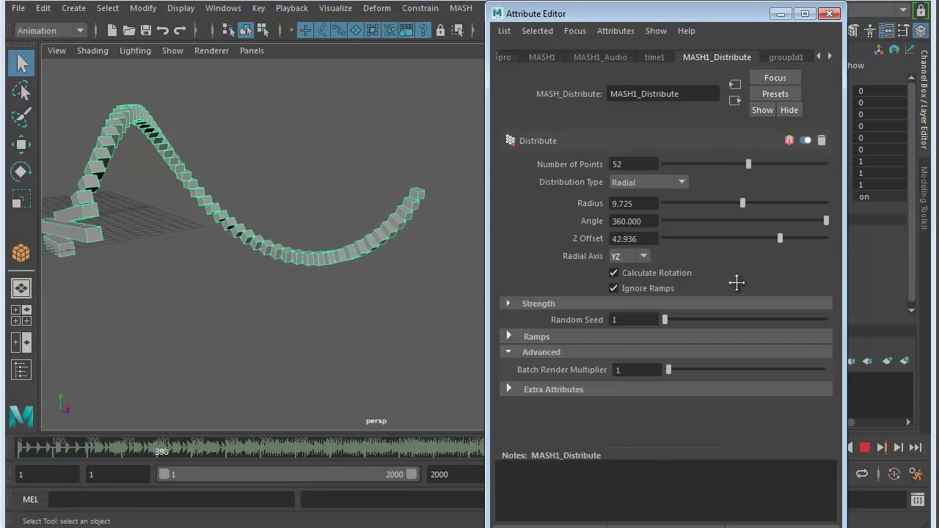
drag(664, 320, 696, 320)
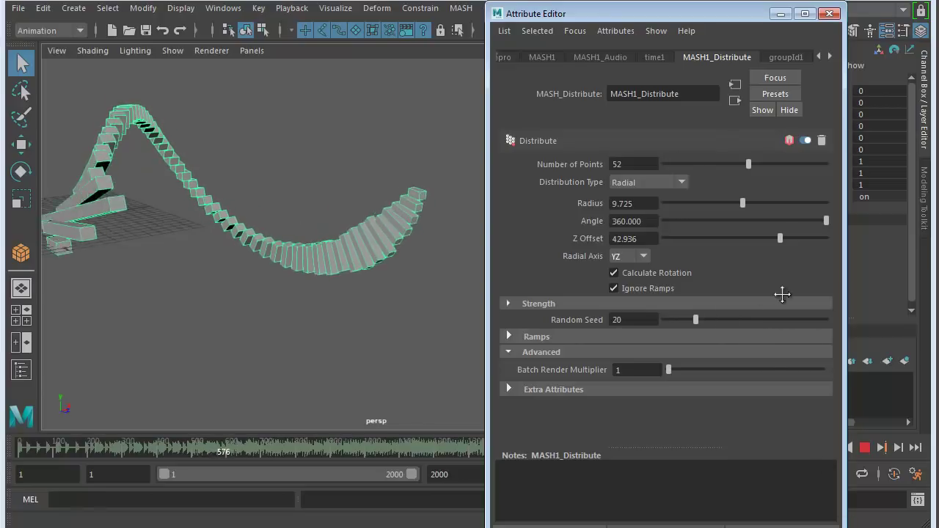
key(Escape)
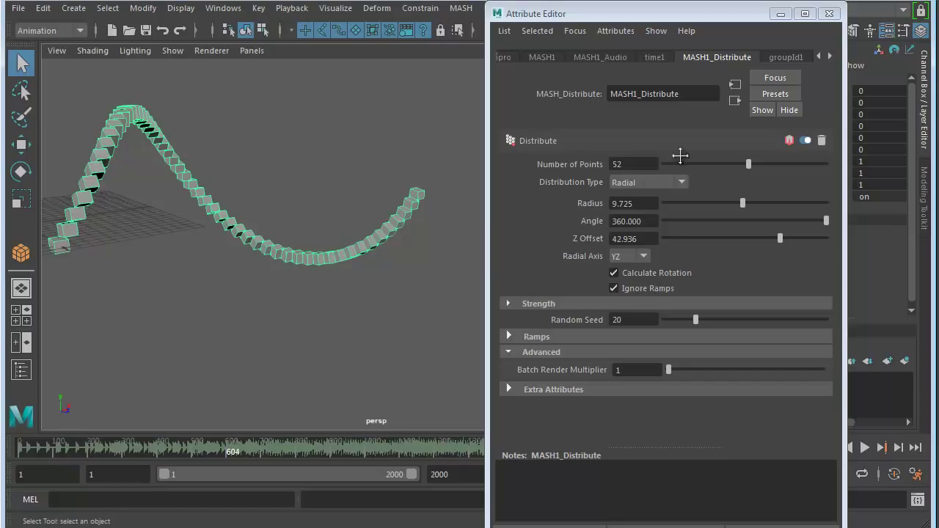
drag(721, 14, 702, 10)
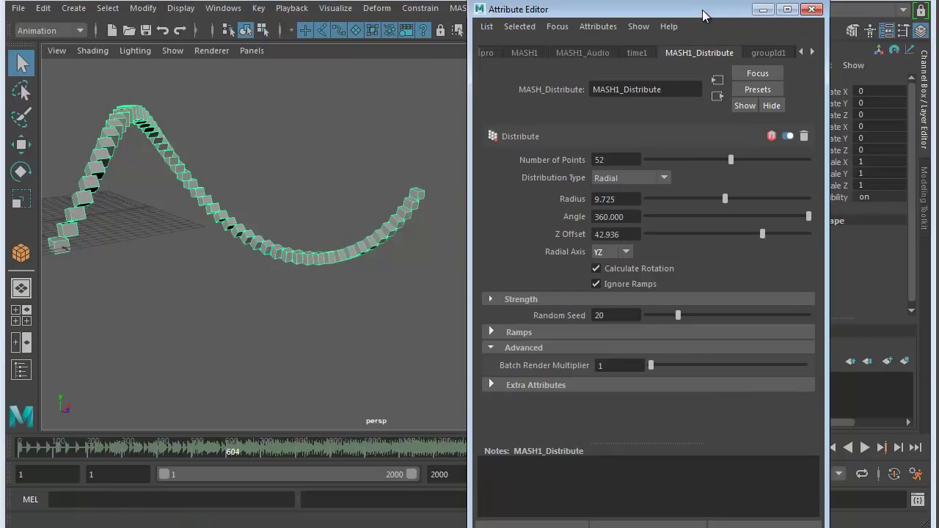
alt+drag(240, 275, 281, 270)
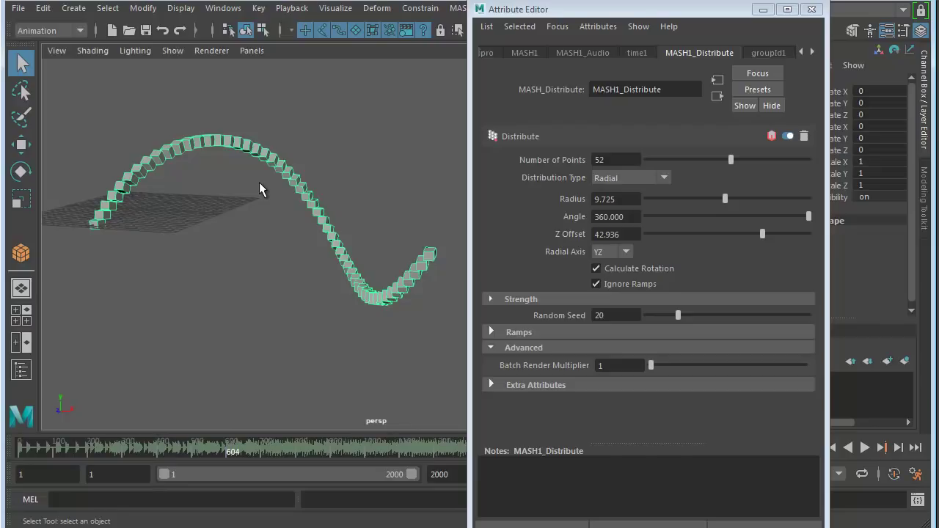
alt+drag(203, 226, 355, 234)
alt+middle_drag(355, 233, 325, 234)
alt+drag(209, 237, 257, 232)
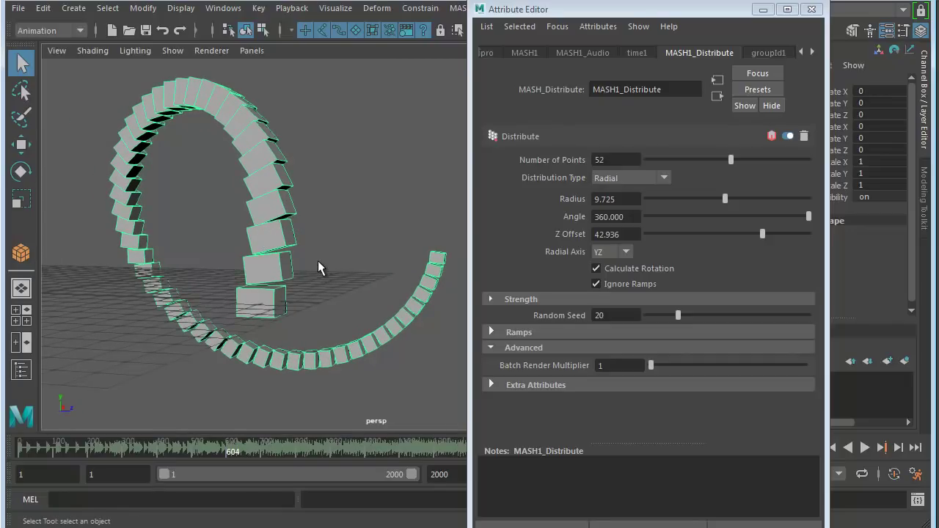